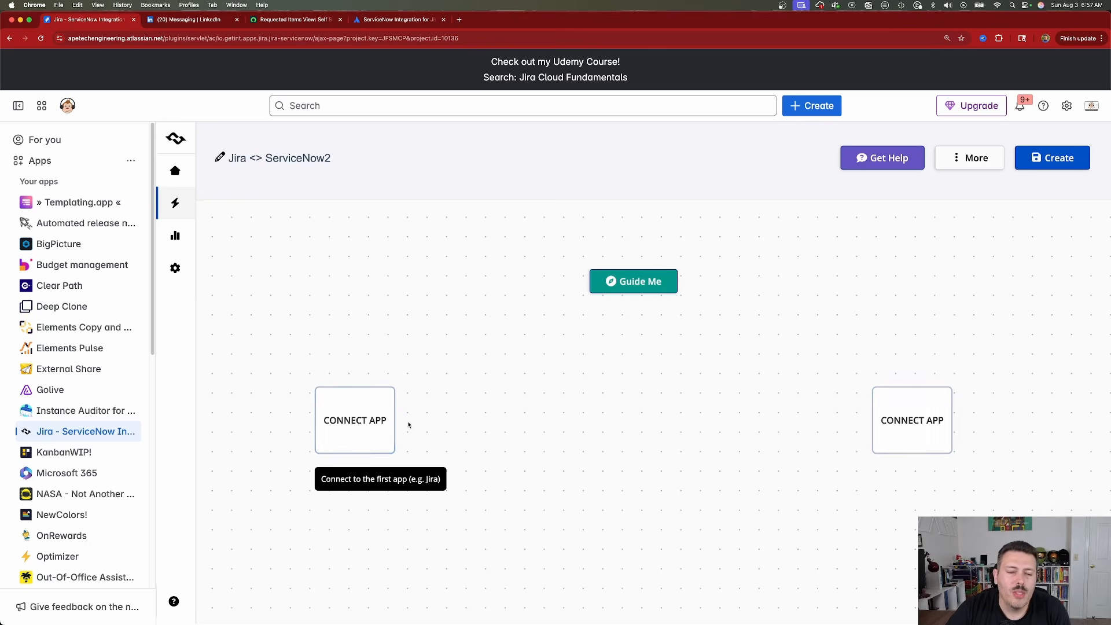
# Choose Jira as the first app of the integration and start creating a new connection for it.
pyautogui.click(370, 421)
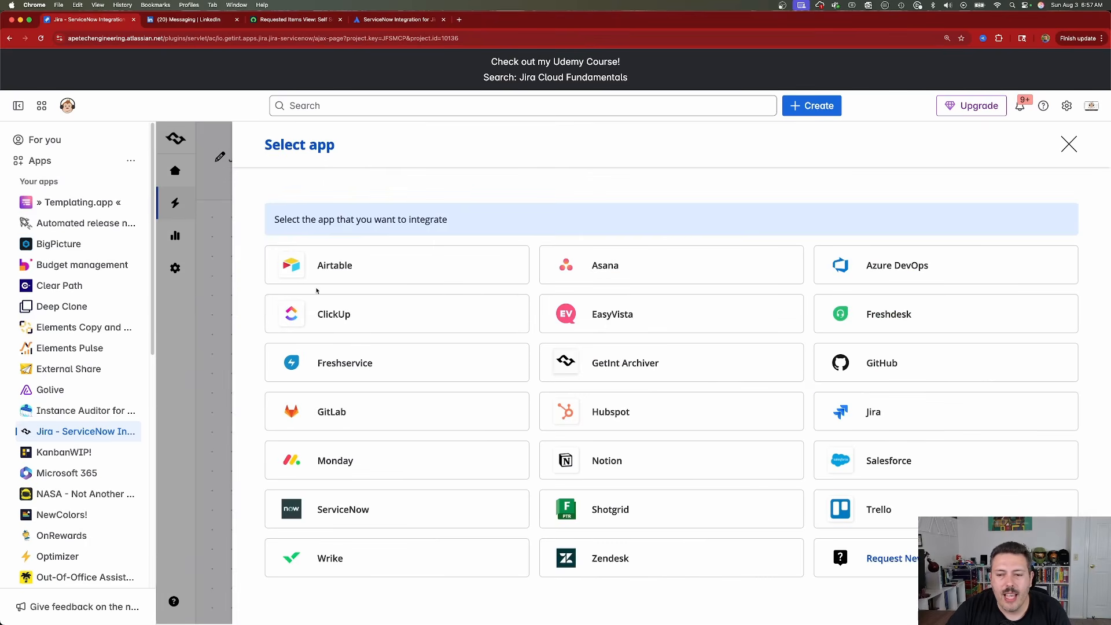
pyautogui.click(855, 417)
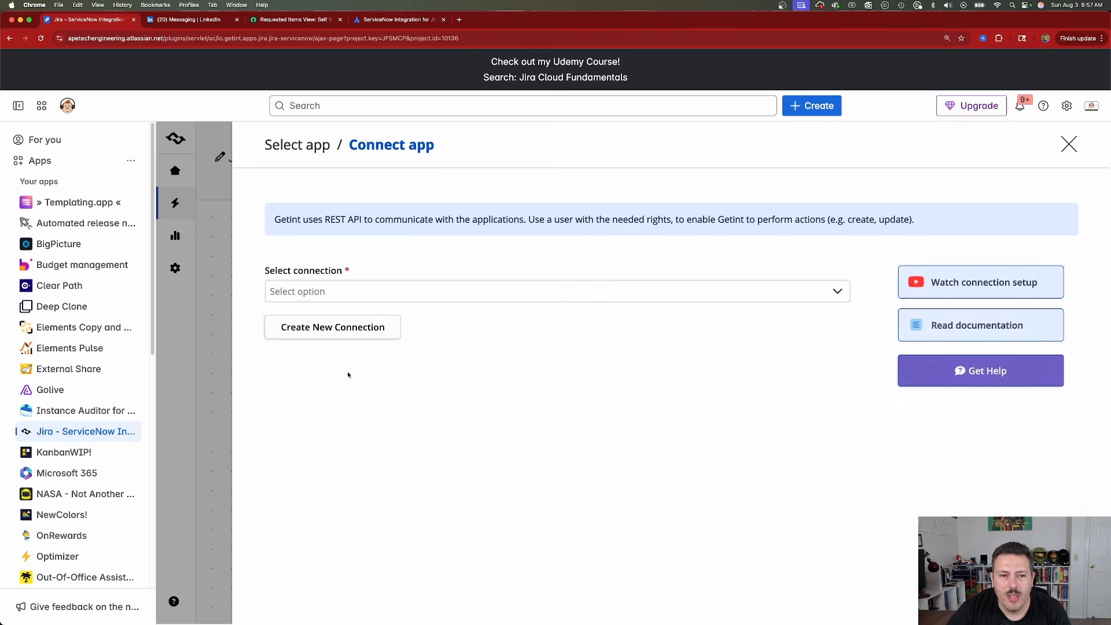
pyautogui.click(306, 337)
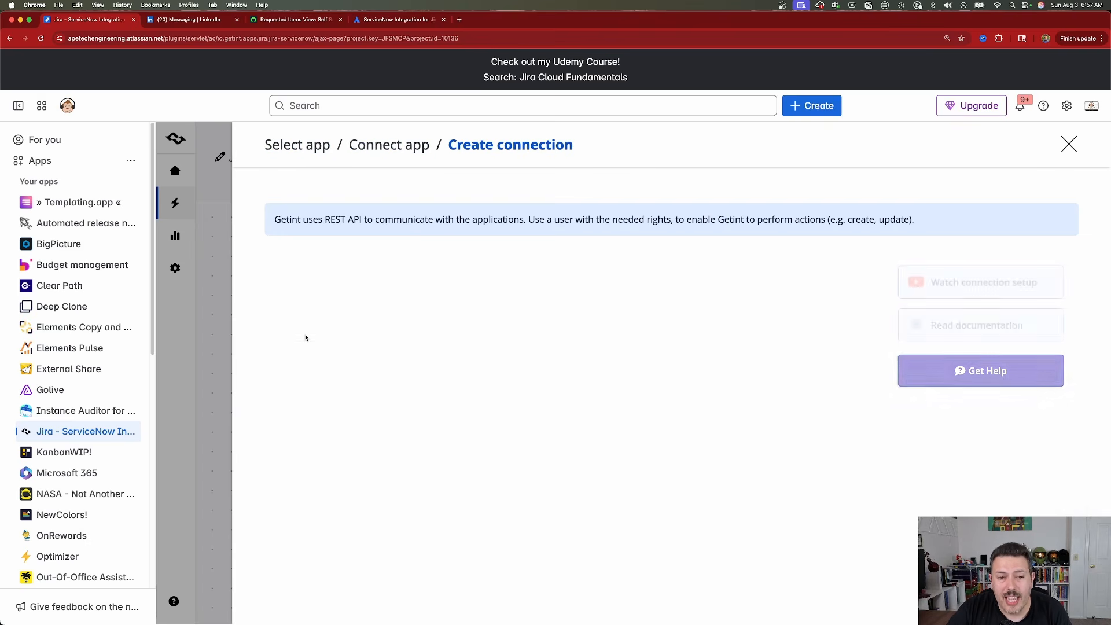
pyautogui.click(328, 353)
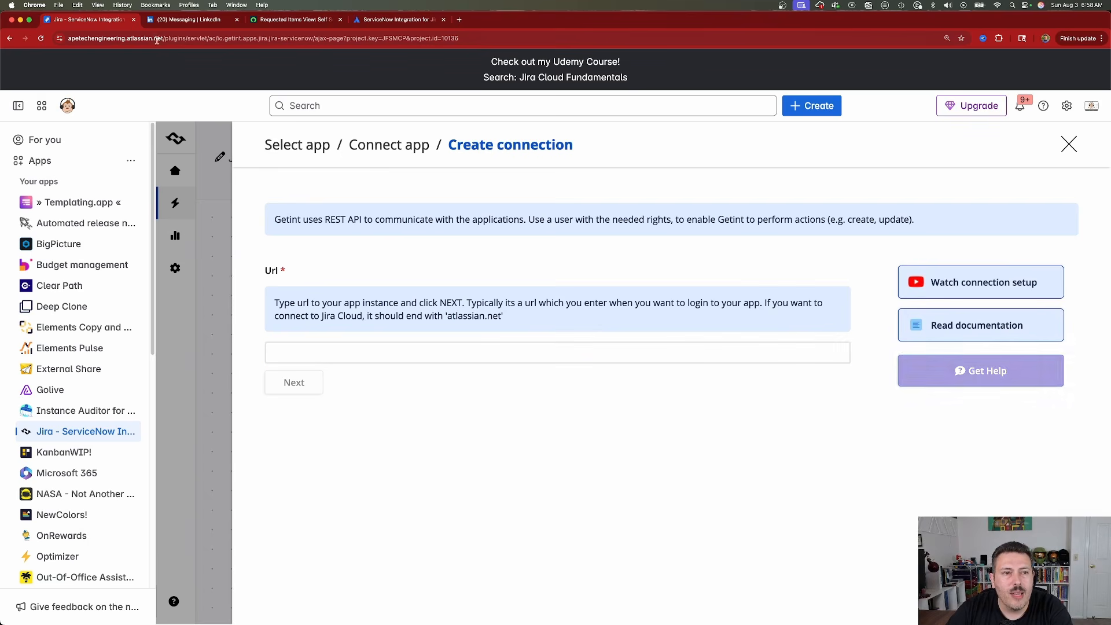
pyautogui.moveTo(165, 39); pyautogui.dragTo(87, 38)
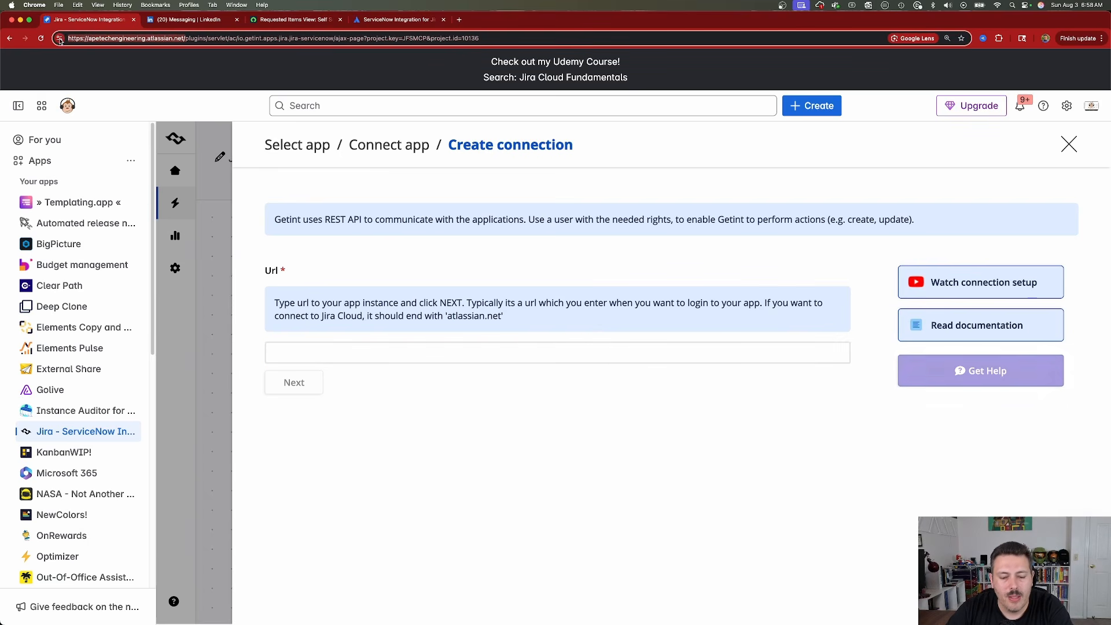
pyautogui.click(296, 351)
pyautogui.write('https://apetechengineering.atlassian.net/')
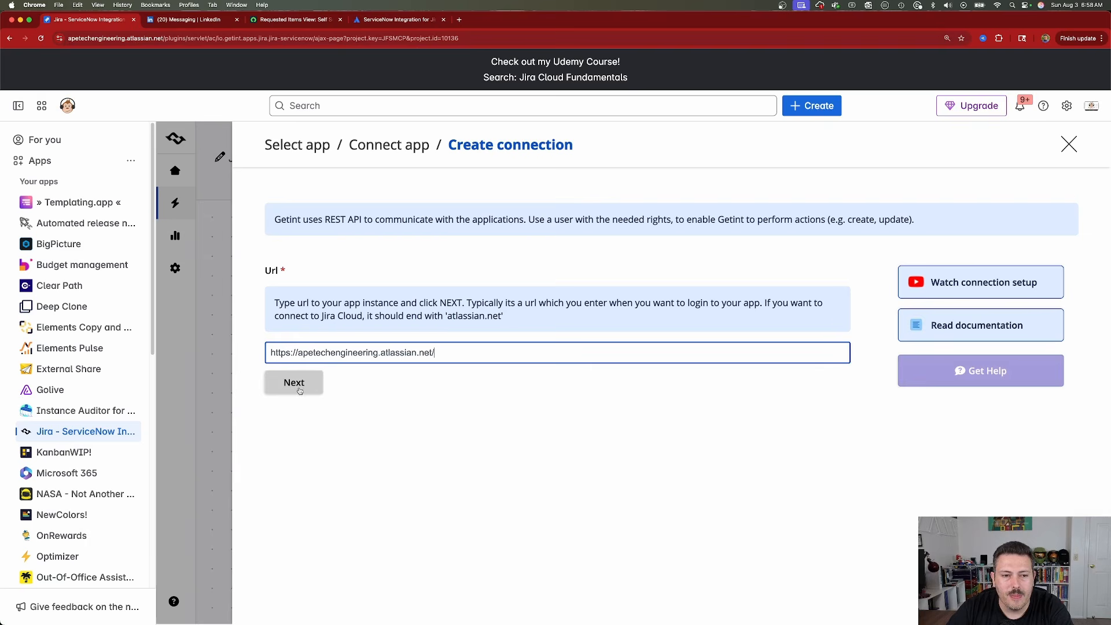
pyautogui.click(296, 383)
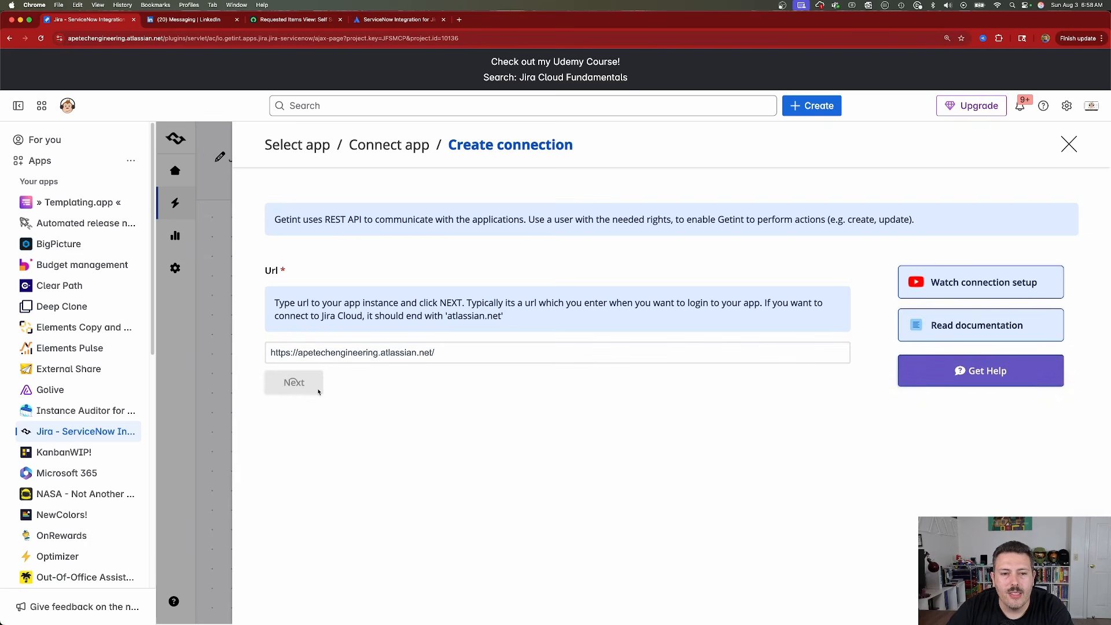
# Name the Jira connection "apetech jira side".
pyautogui.click(360, 340)
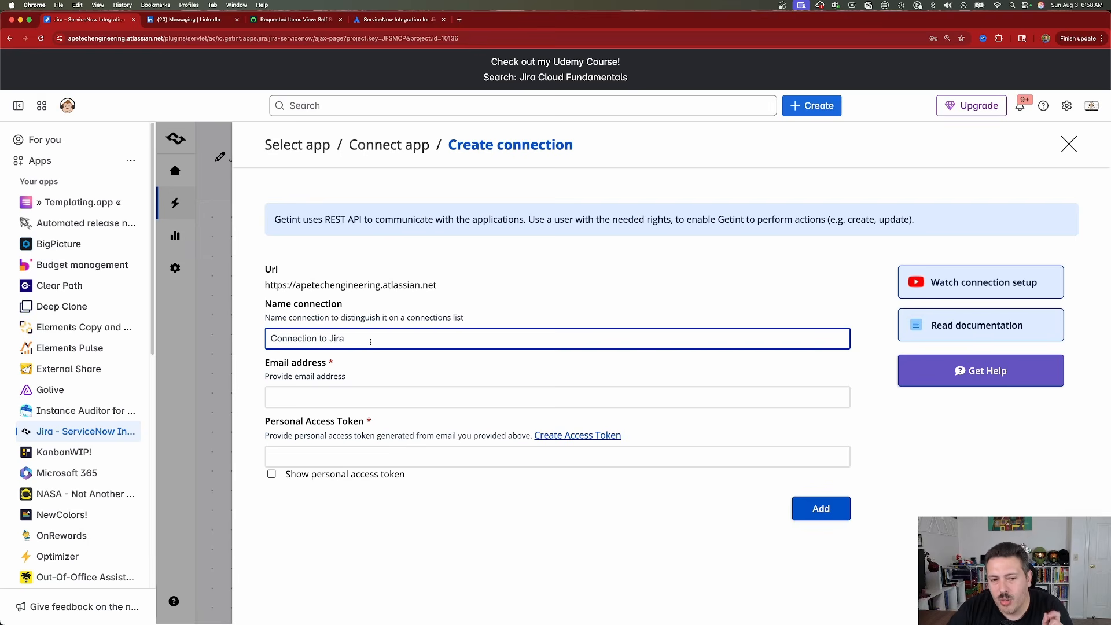
pyautogui.tripleClick(370, 342)
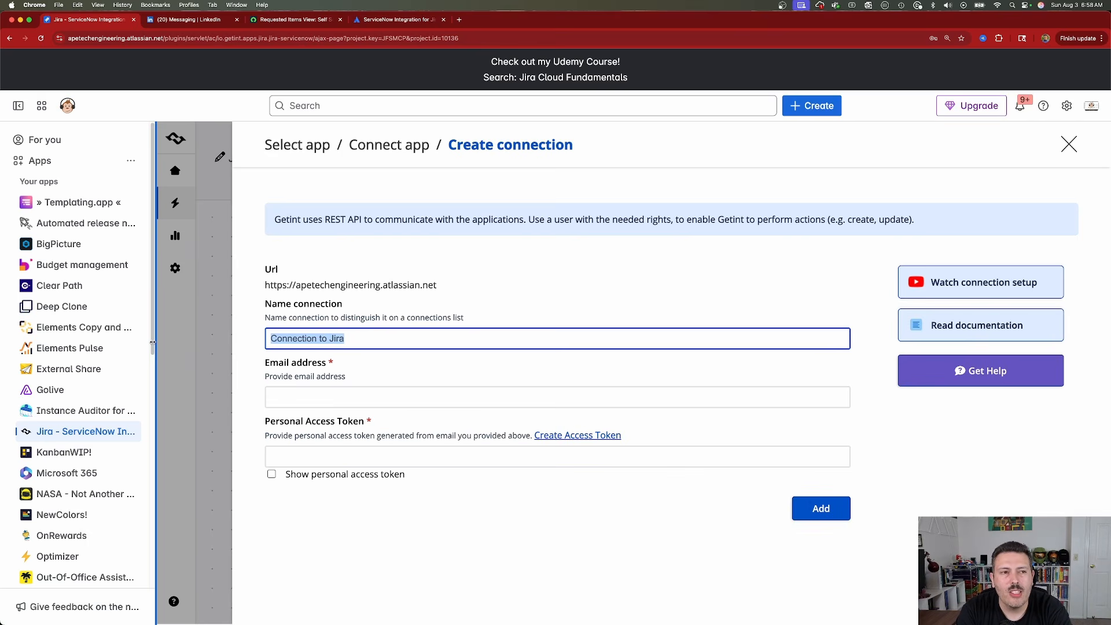
pyautogui.write('apetech ji')
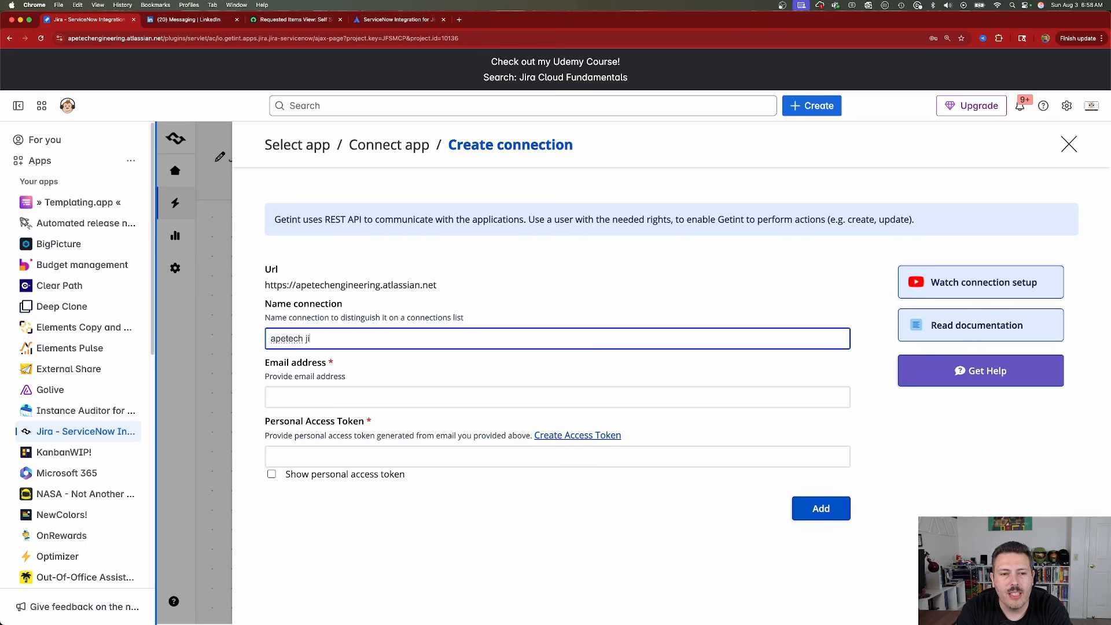
pyautogui.click(351, 398)
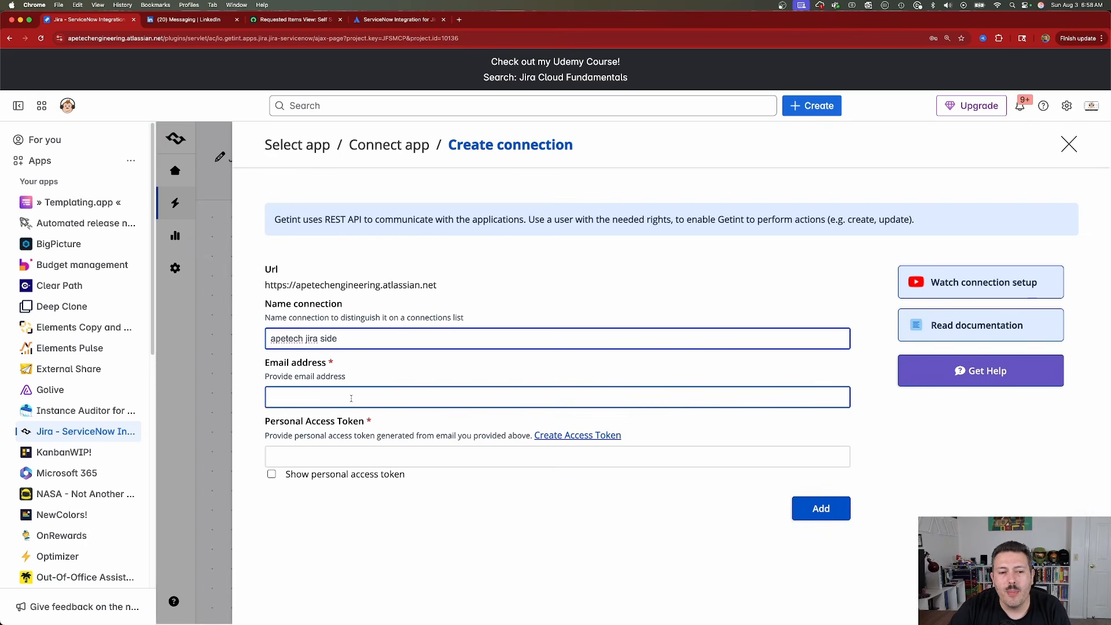
pyautogui.click(519, 519)
pyautogui.click(287, 456)
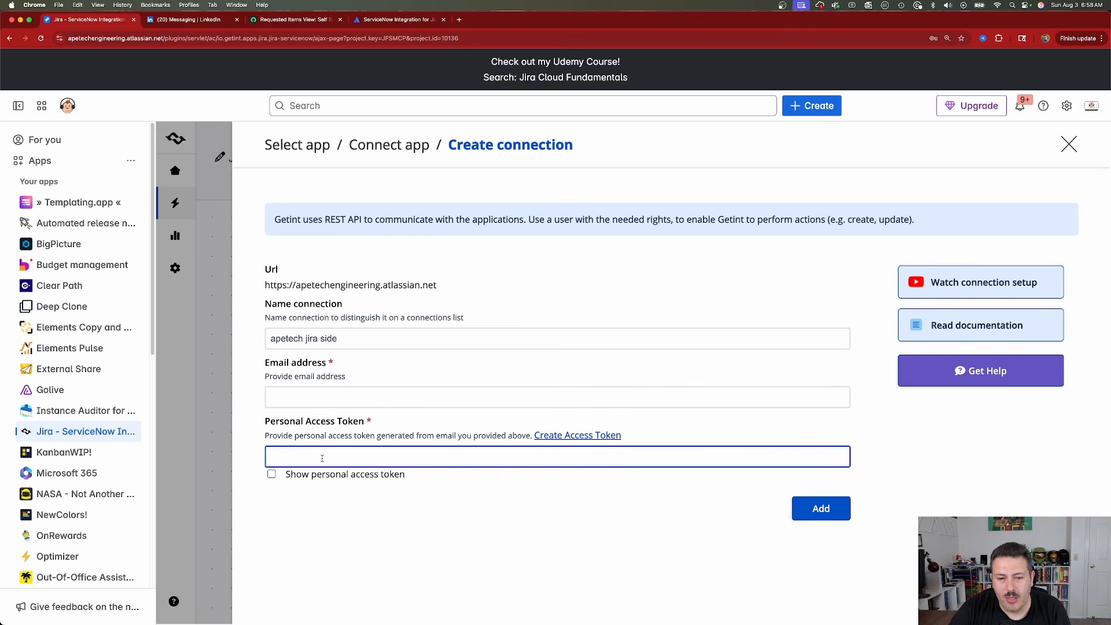
pyautogui.click(338, 401)
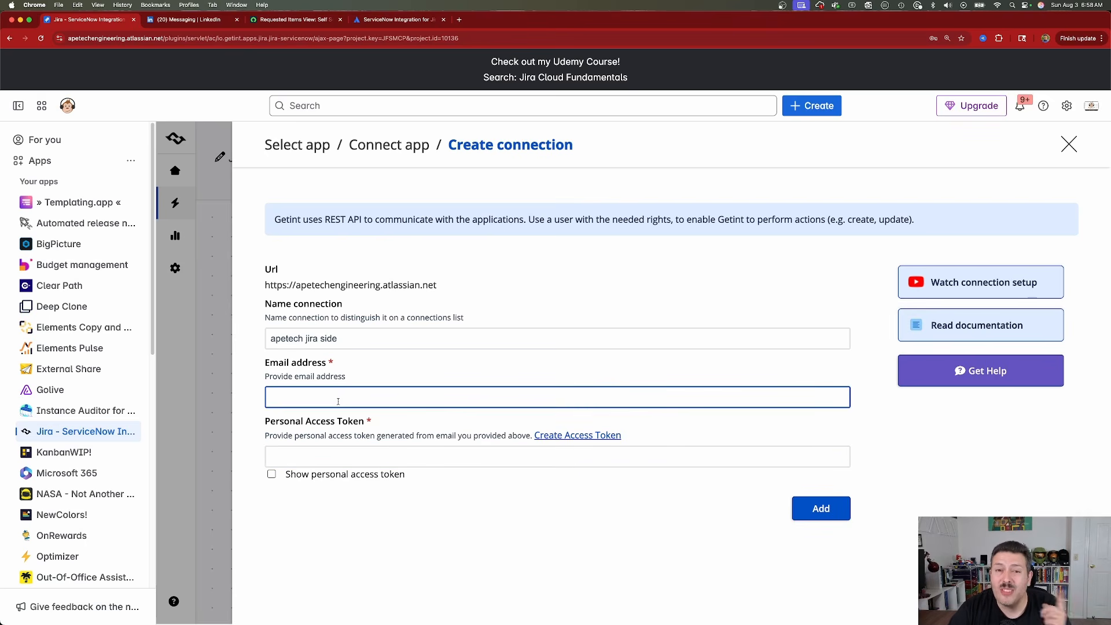
# Open the Atlassian account's API token page from the connection form and start a new API token named "ServiceNow GetInt".
pyautogui.click(583, 438)
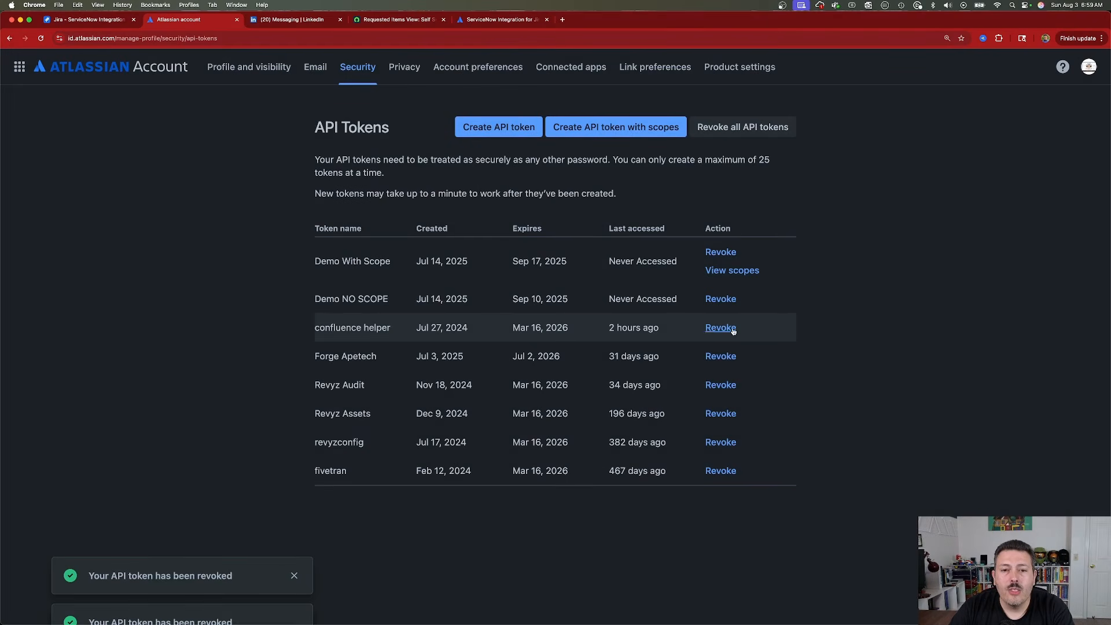
pyautogui.click(473, 126)
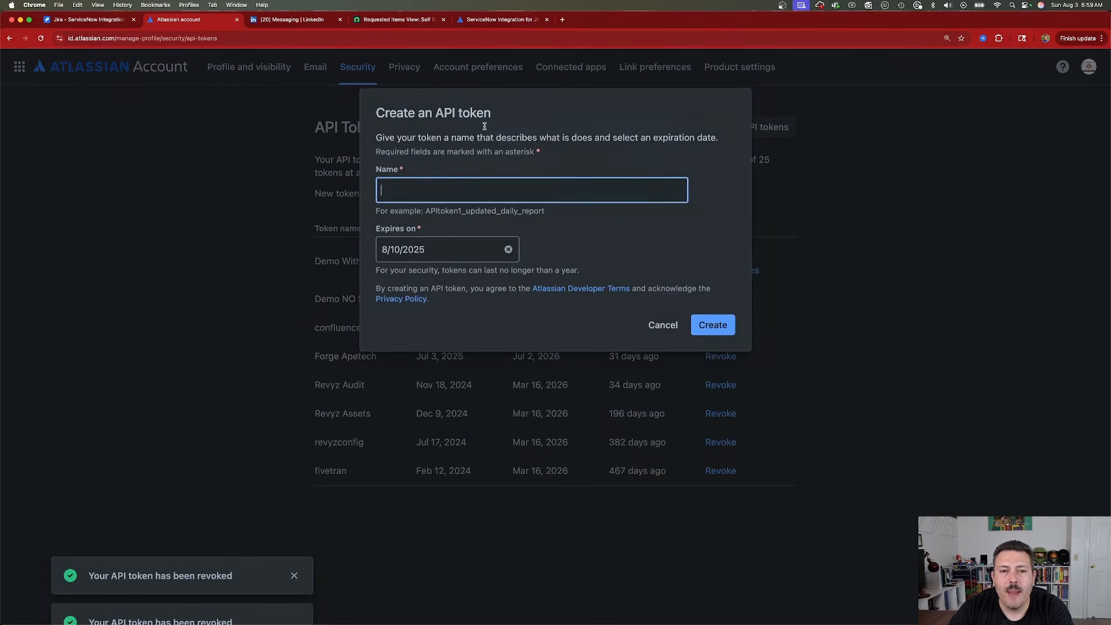
pyautogui.write('S')
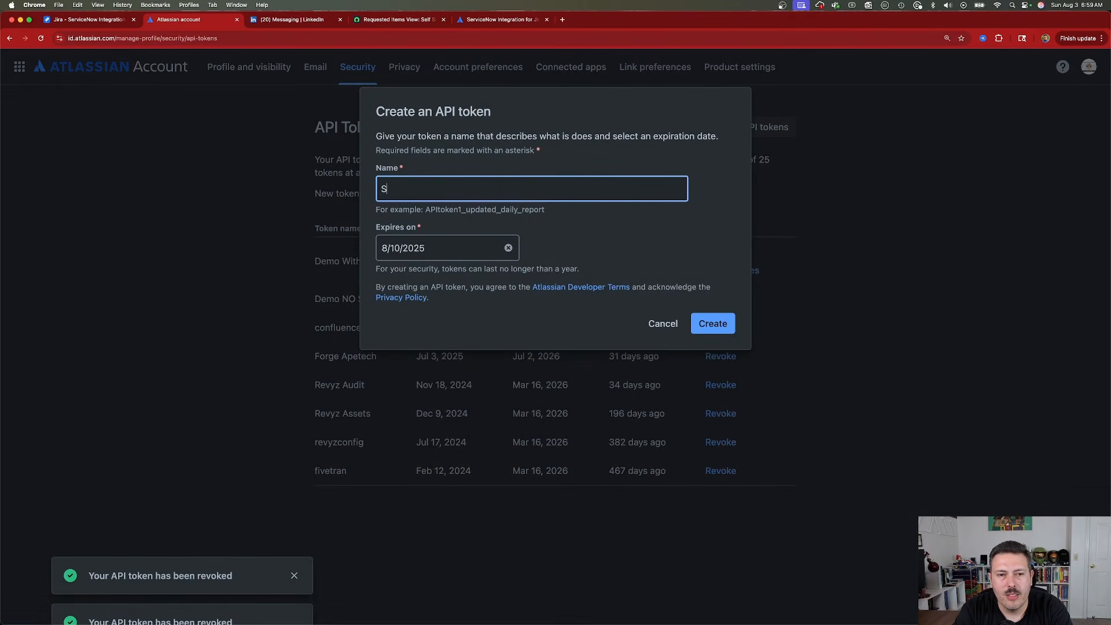
pyautogui.write('erviceNow I')
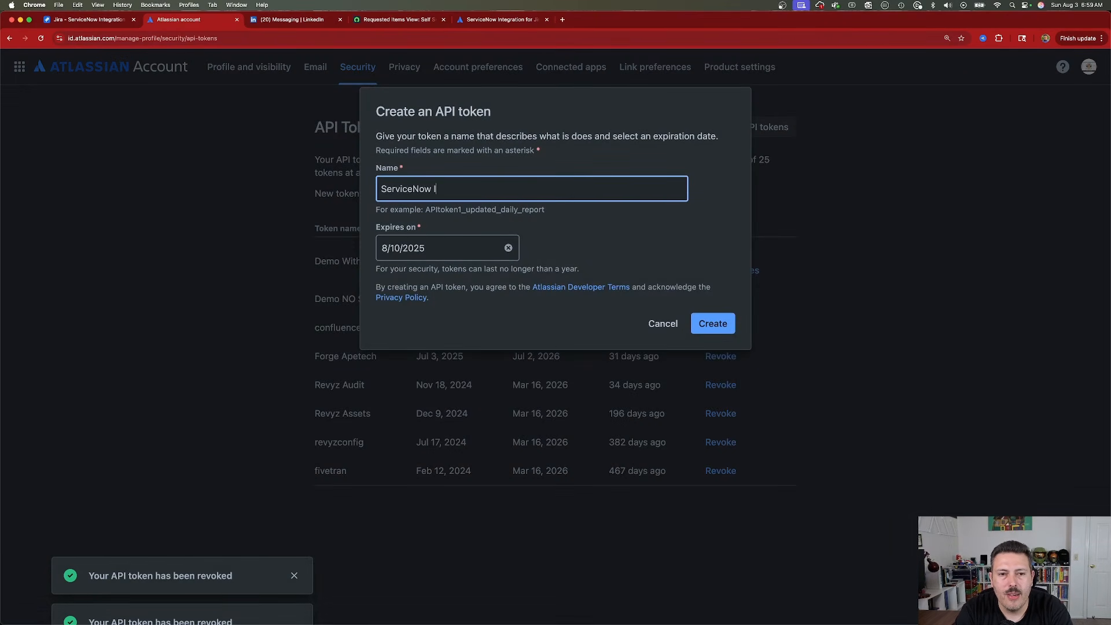
pyautogui.press('BackSpace')
pyautogui.write('GetInt')
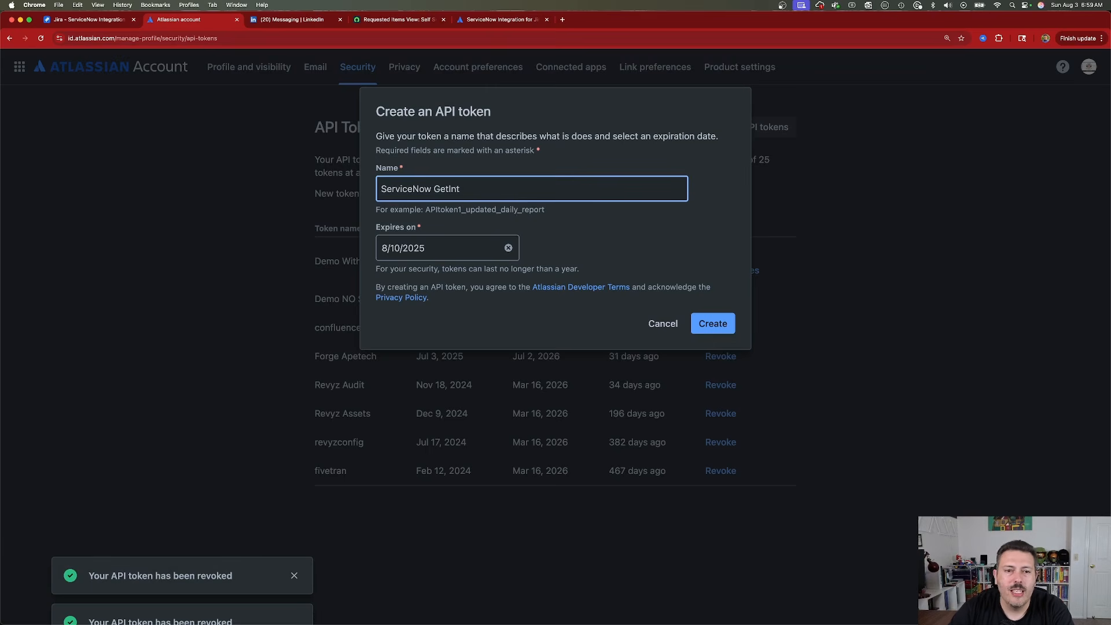
# Set the API token's expiration date to August 3, 2026.
pyautogui.click(455, 259)
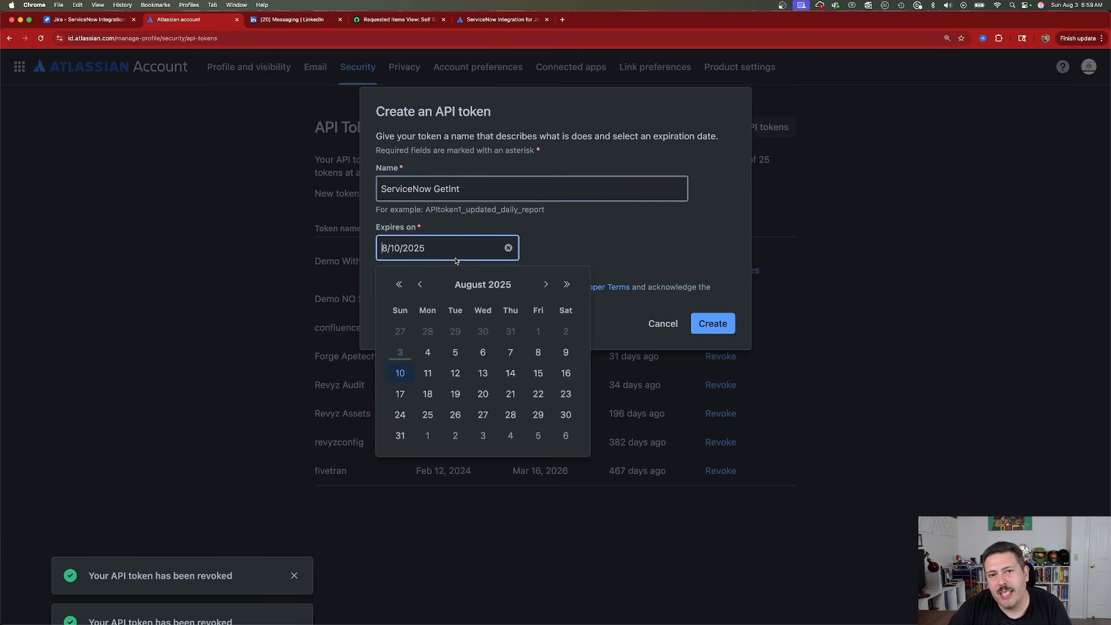
pyautogui.click(546, 285)
pyautogui.click(546, 285)
pyautogui.click(546, 285)
pyautogui.click(546, 285)
pyautogui.click(547, 285)
pyautogui.click(546, 285)
pyautogui.click(546, 284)
pyautogui.click(546, 285)
pyautogui.click(546, 285)
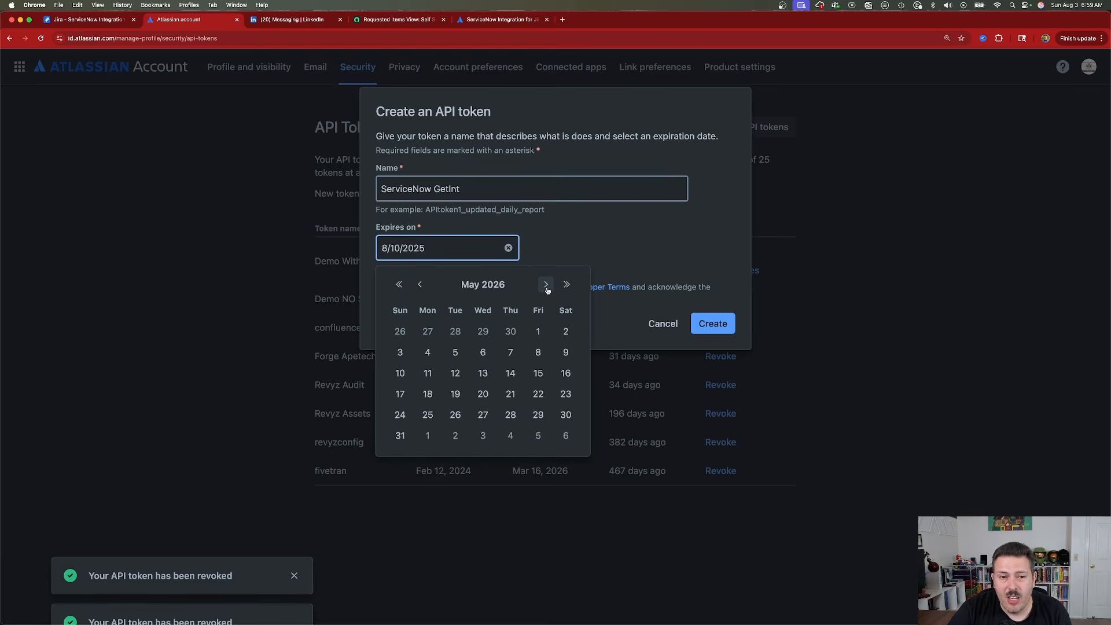
pyautogui.click(546, 285)
pyautogui.click(546, 284)
pyautogui.click(546, 285)
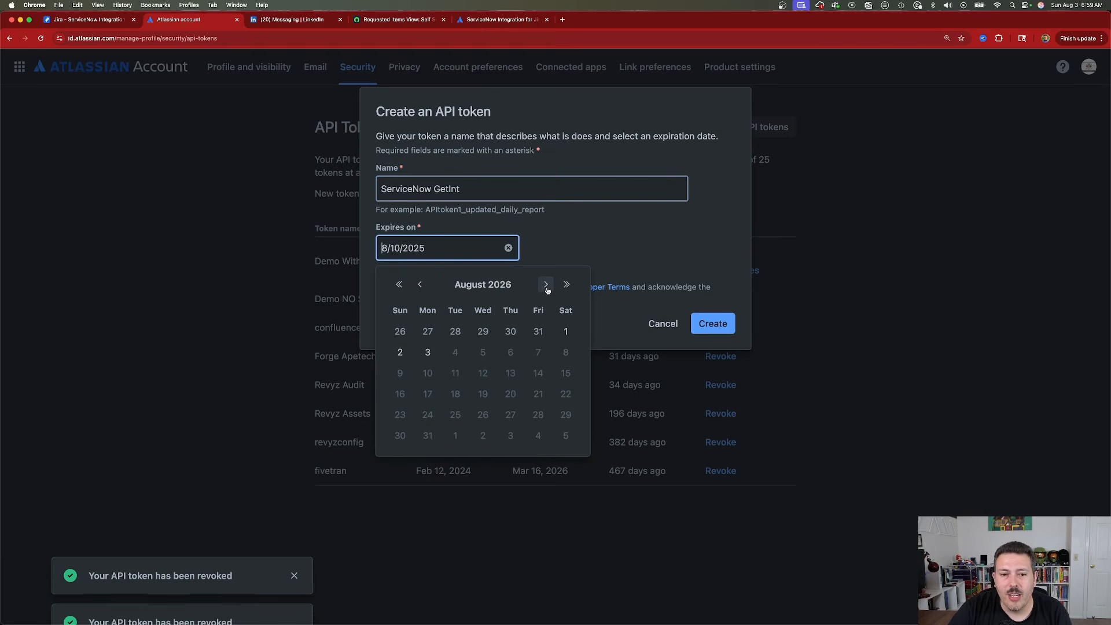
pyautogui.click(428, 353)
# Create and copy the API token, and paste it as the Jira connection's Personal Access Token.
pyautogui.click(732, 326)
pyautogui.click(705, 198)
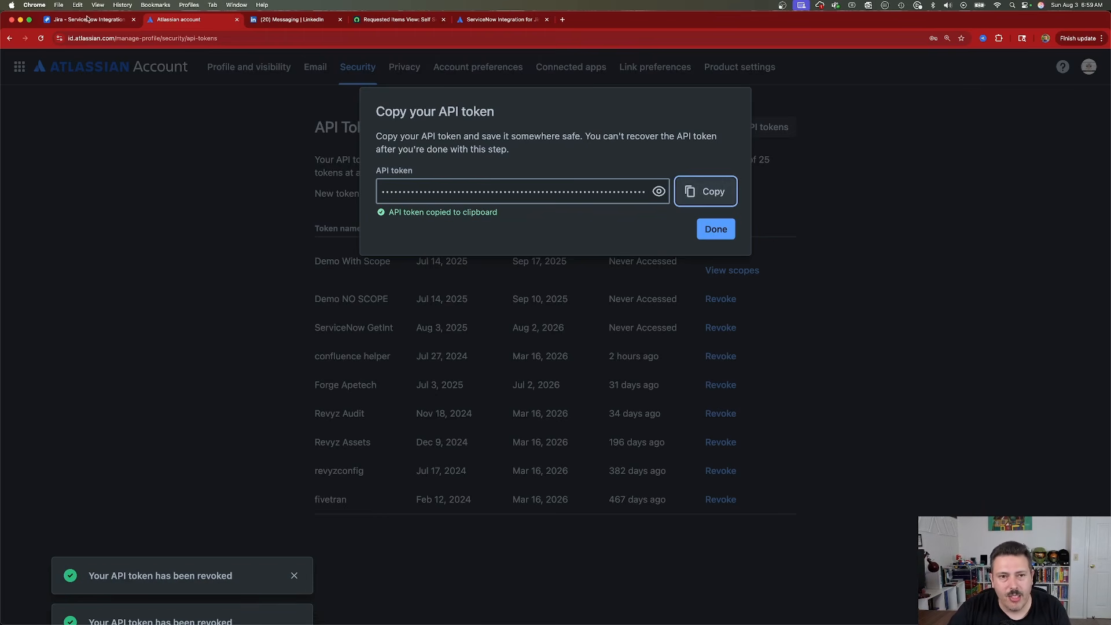
pyautogui.click(85, 24)
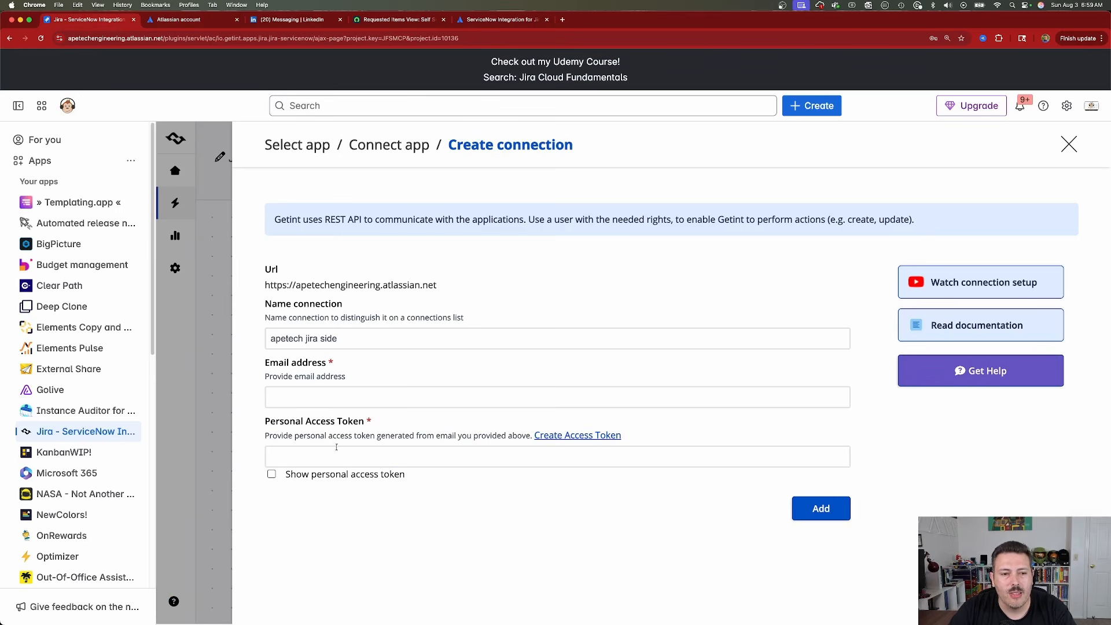
pyautogui.click(353, 456)
pyautogui.press('super+v')
# Enter the account's email address in the connection form and add the Jira connection.
pyautogui.click(350, 400)
pyautogui.click(319, 455)
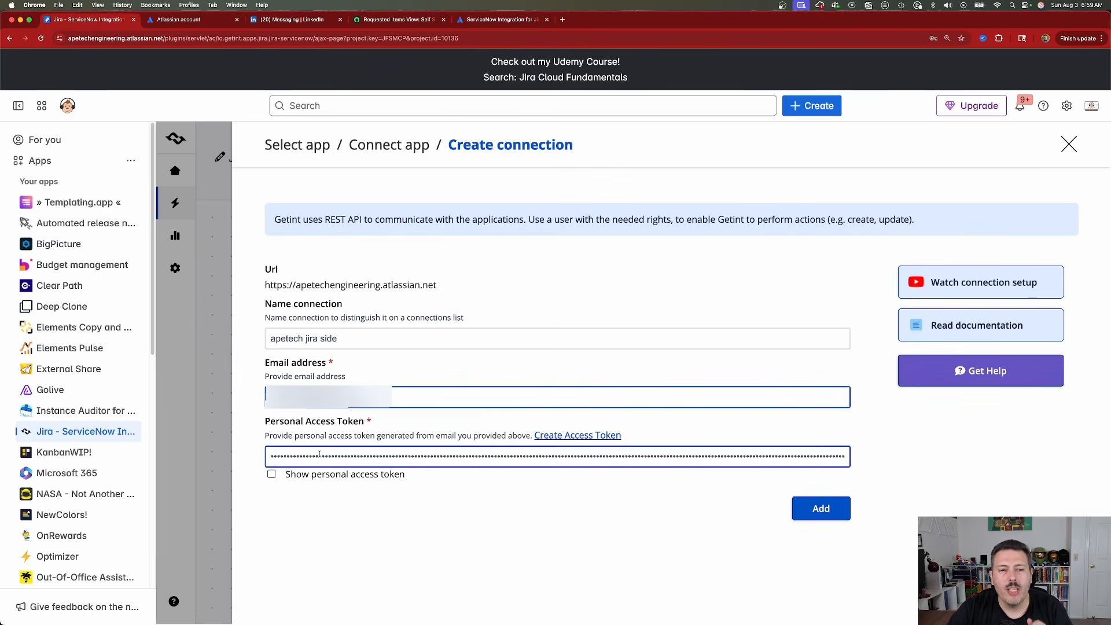
pyautogui.click(590, 484)
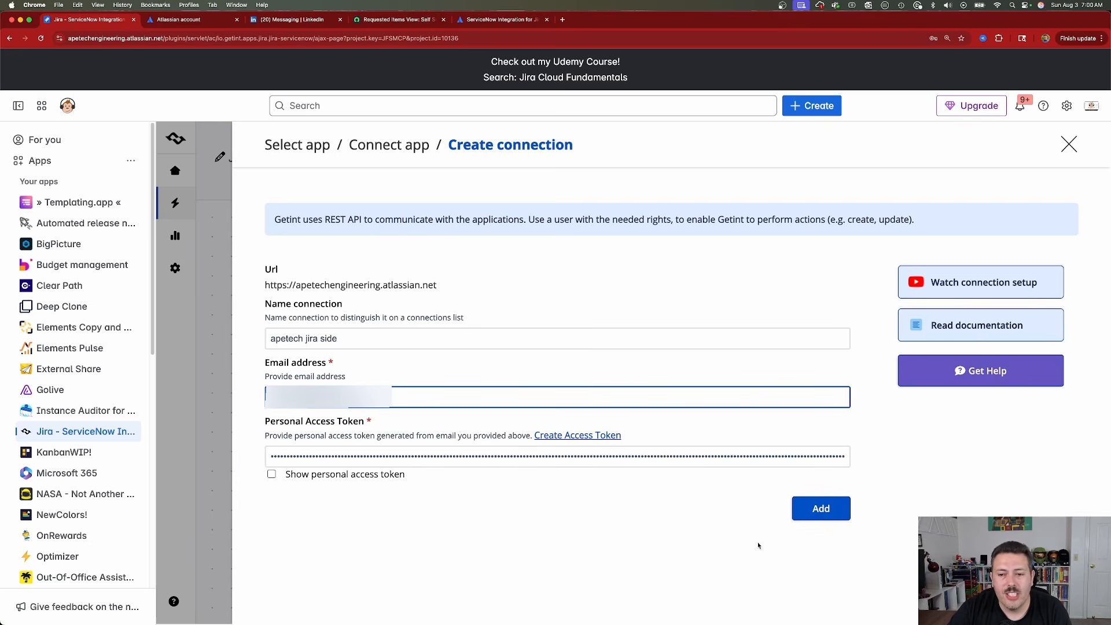
pyautogui.click(804, 510)
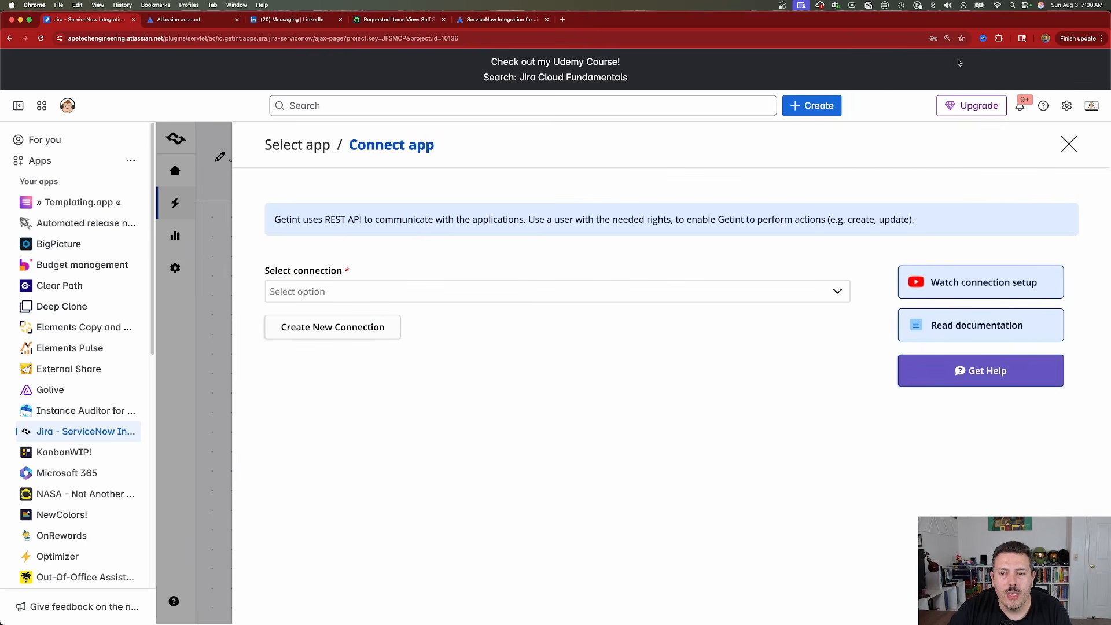
# Select the "apetech jira side" connection, set its project to Allinpmprep, and connect it as the first app.
pyautogui.click(336, 296)
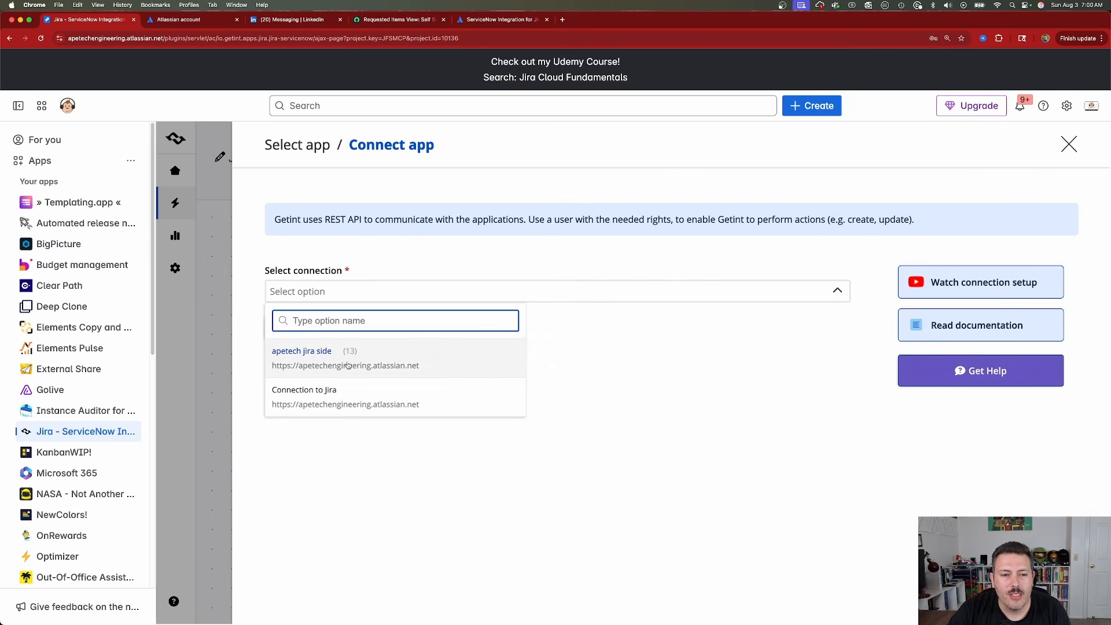
pyautogui.click(303, 358)
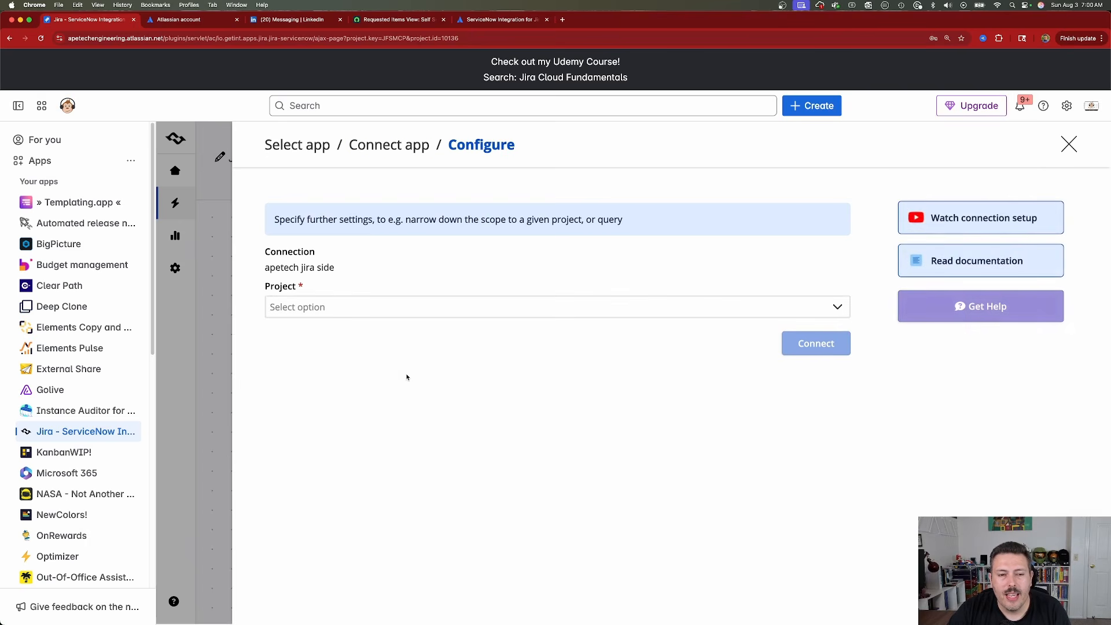
pyautogui.click(334, 308)
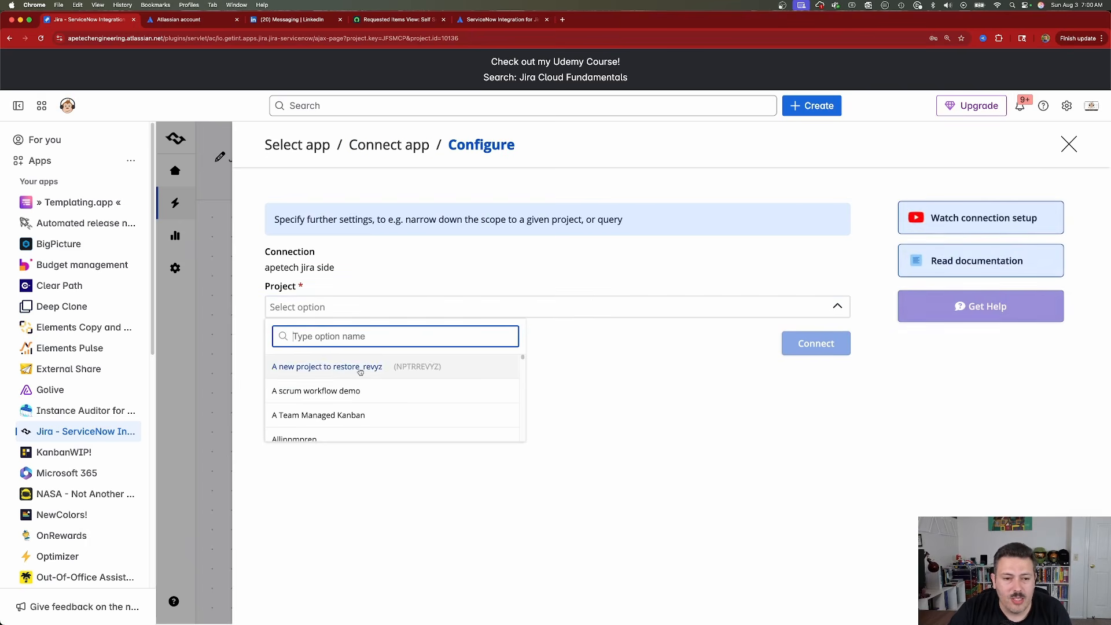
pyautogui.scroll(-1, 384, 399)
pyautogui.scroll(-1, 385, 399)
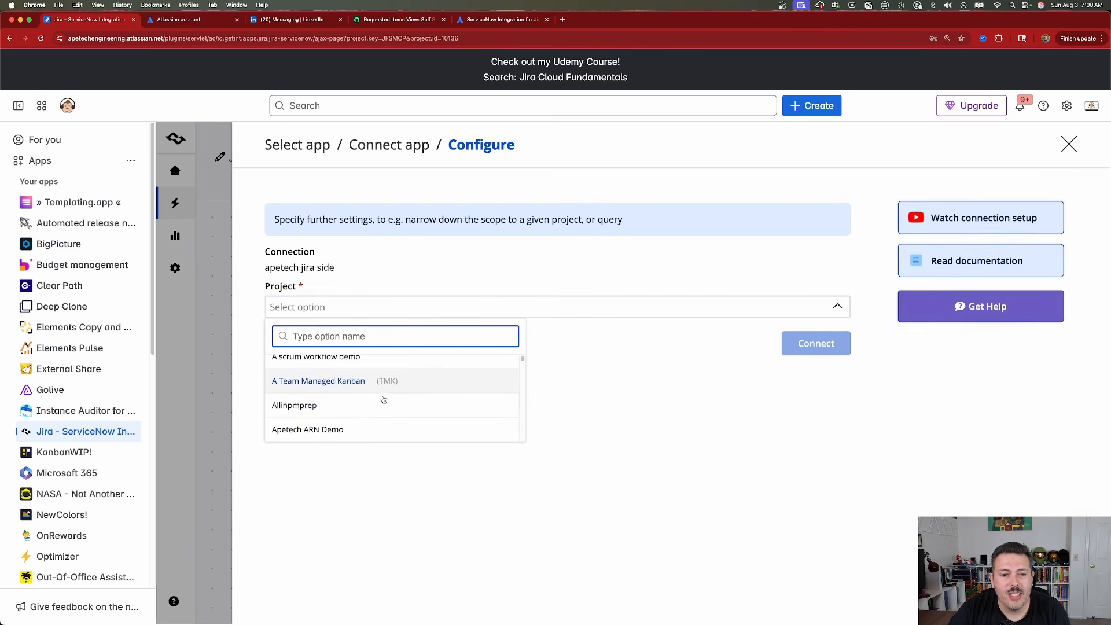
pyautogui.click(295, 404)
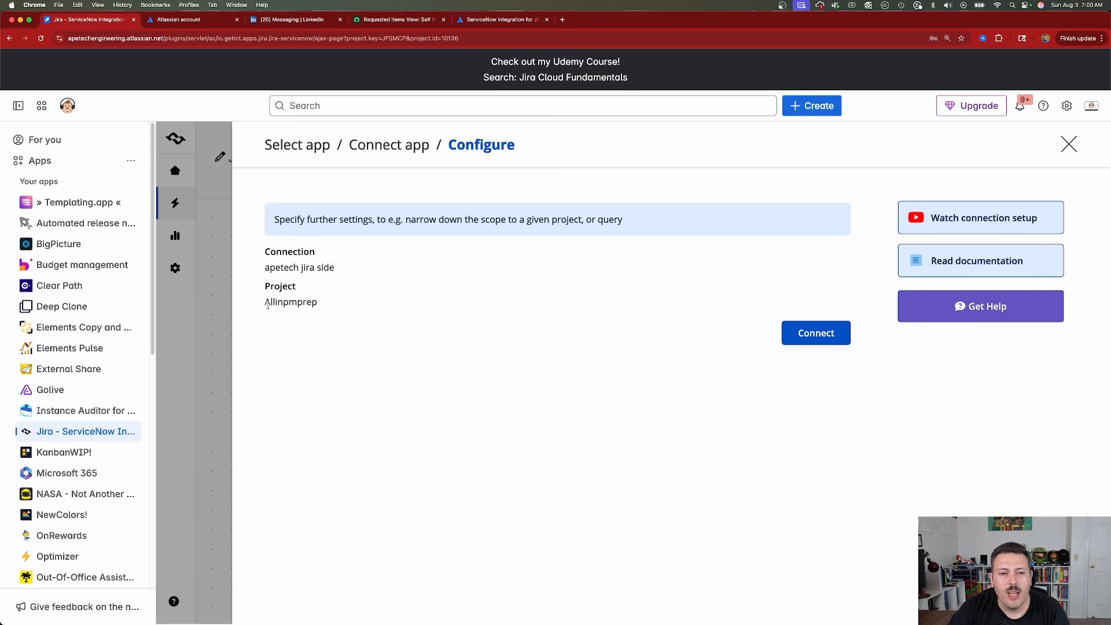
pyautogui.click(825, 339)
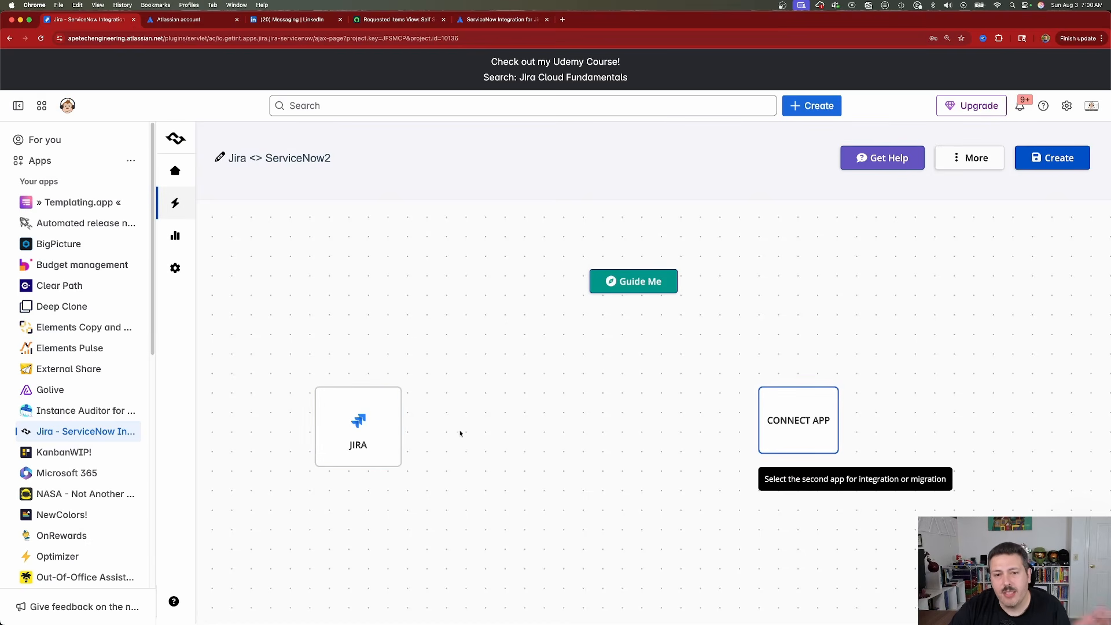
# Choose ServiceNow as the second app of the integration and start creating a new connection for it.
pyautogui.click(816, 427)
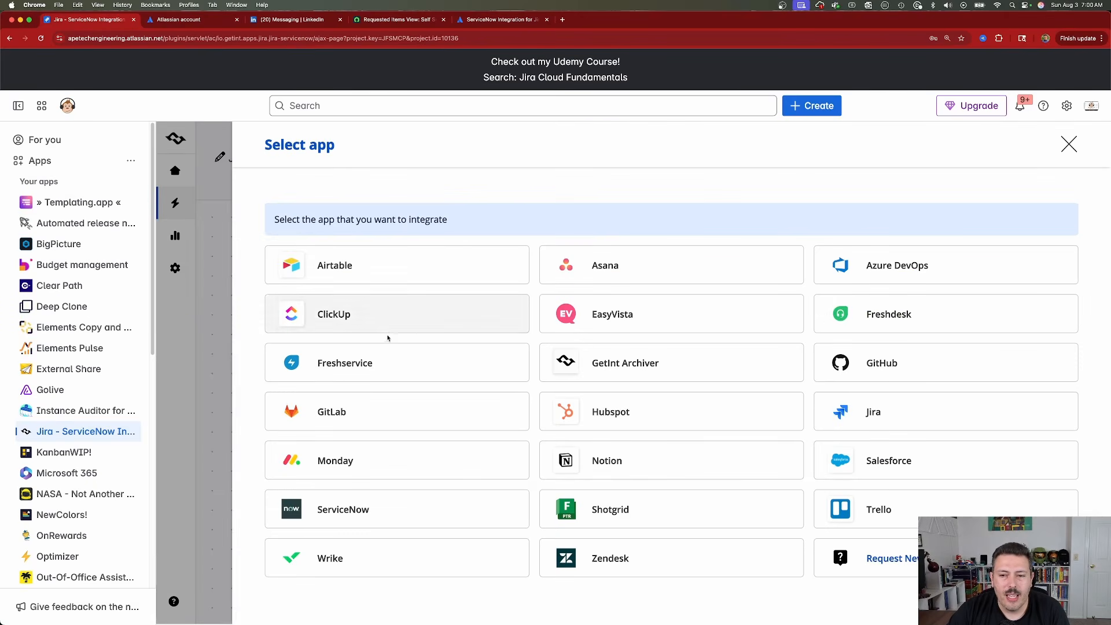
pyautogui.click(345, 520)
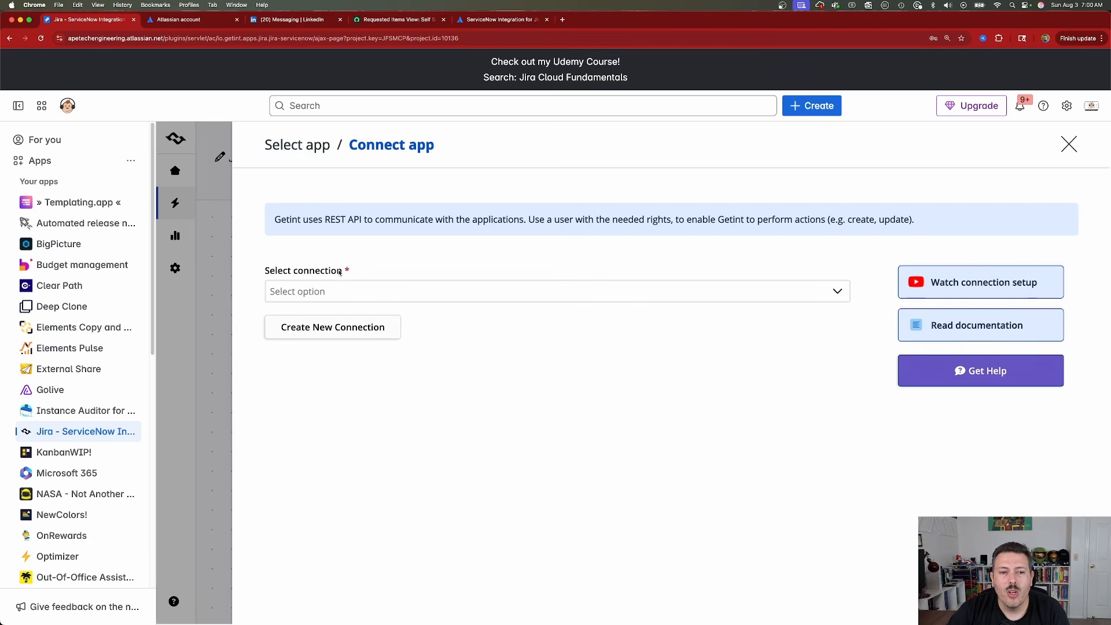
pyautogui.click(322, 324)
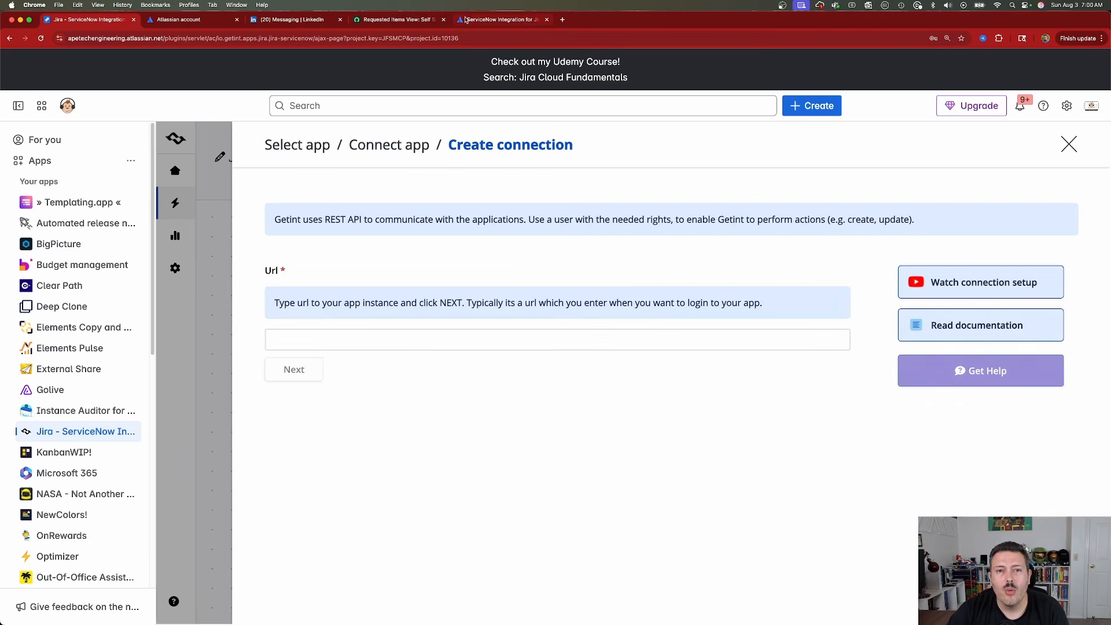
pyautogui.click(394, 19)
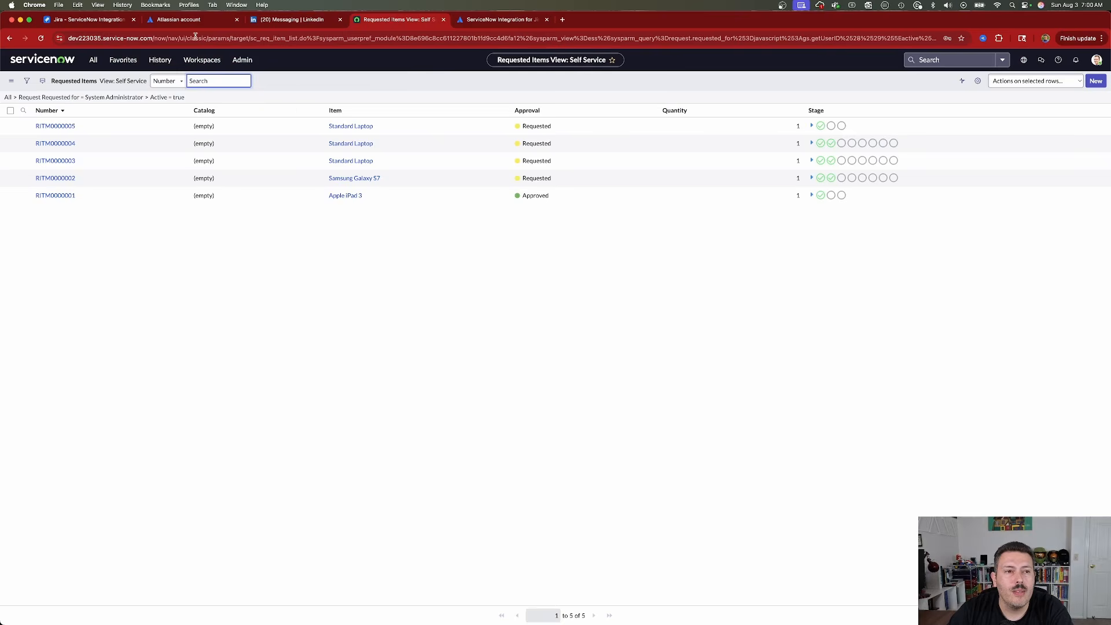
pyautogui.moveTo(154, 39); pyautogui.dragTo(68, 39)
pyautogui.press('super+c')
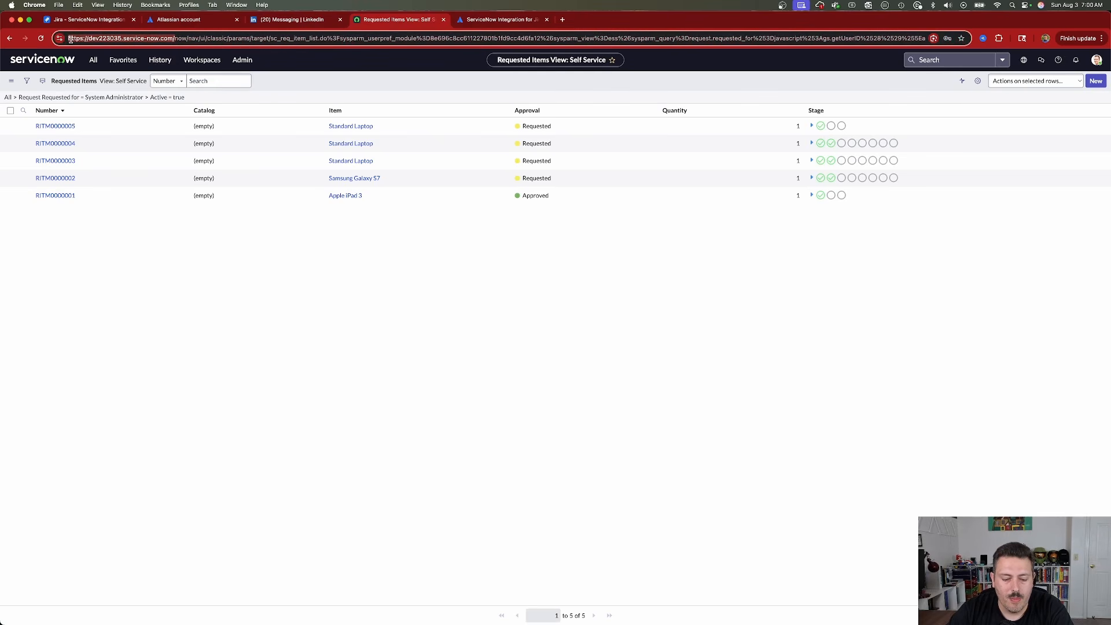
pyautogui.click(107, 24)
pyautogui.click(349, 340)
pyautogui.press('super+v')
pyautogui.click(310, 374)
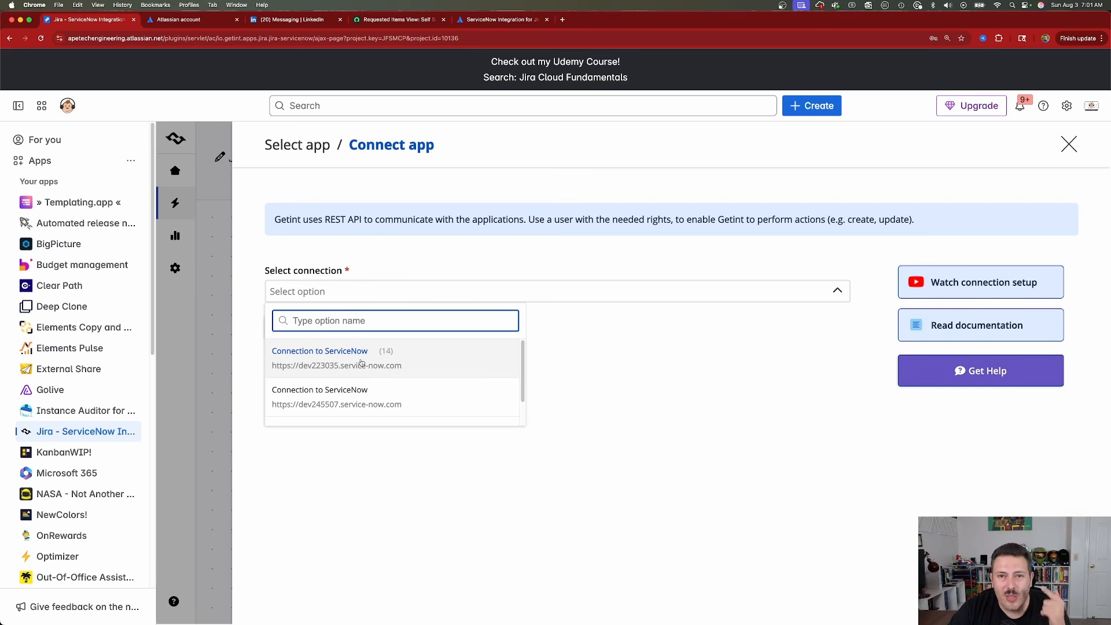
pyautogui.click(327, 354)
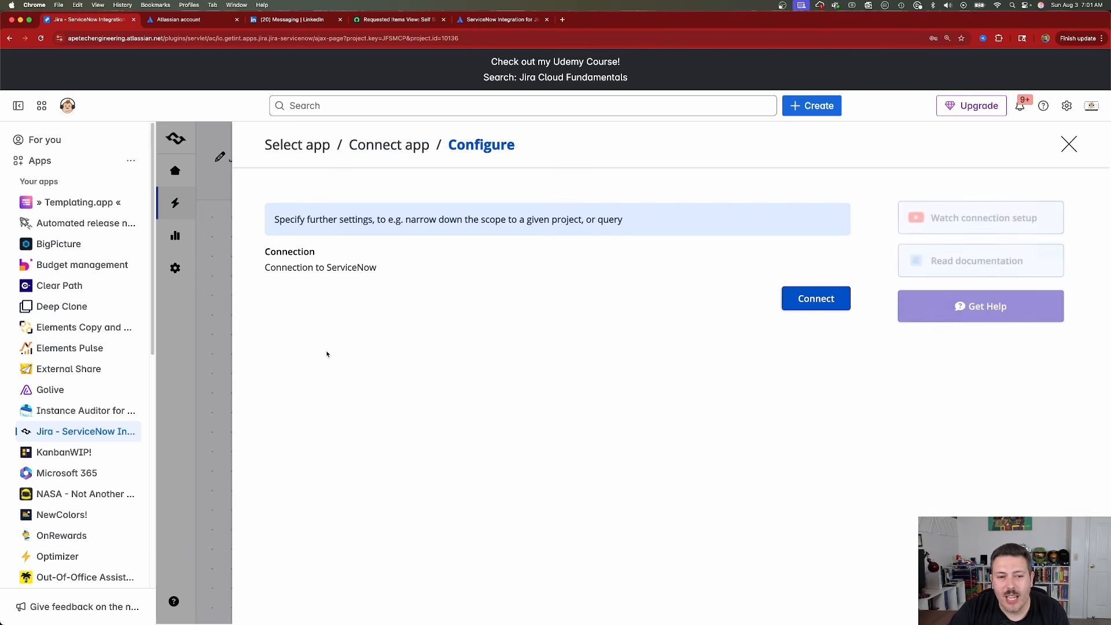
pyautogui.click(830, 301)
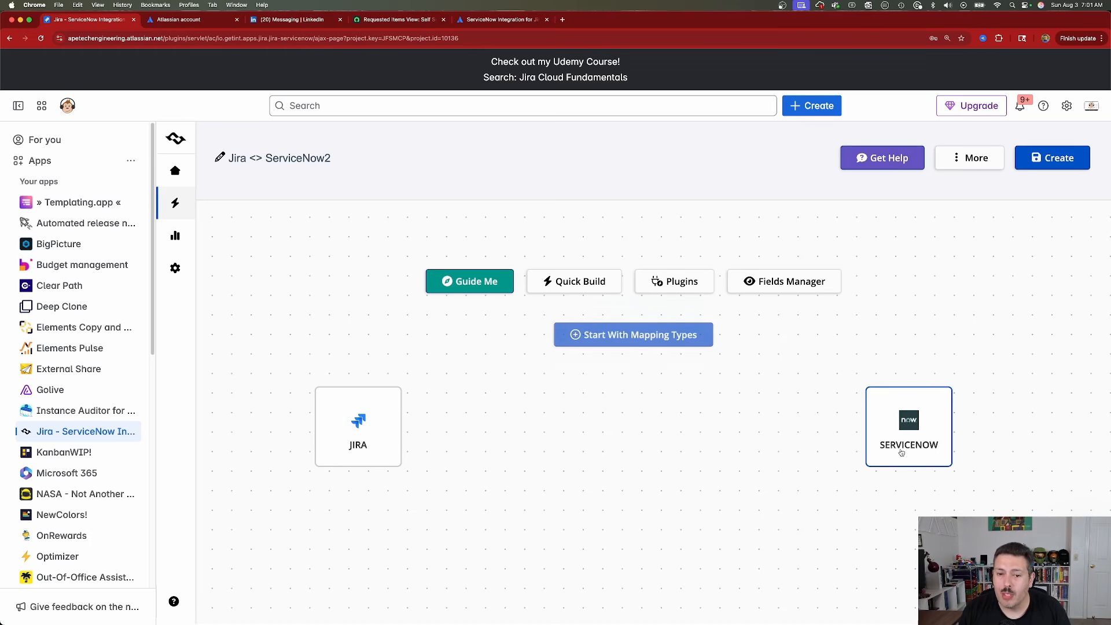
pyautogui.click(579, 282)
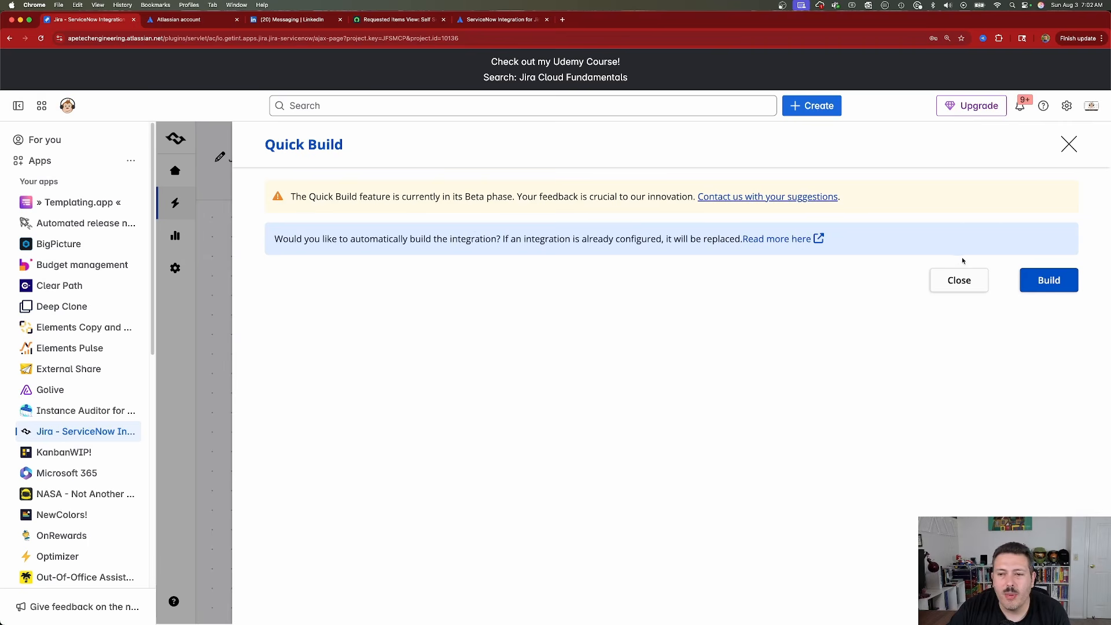
pyautogui.click(1066, 287)
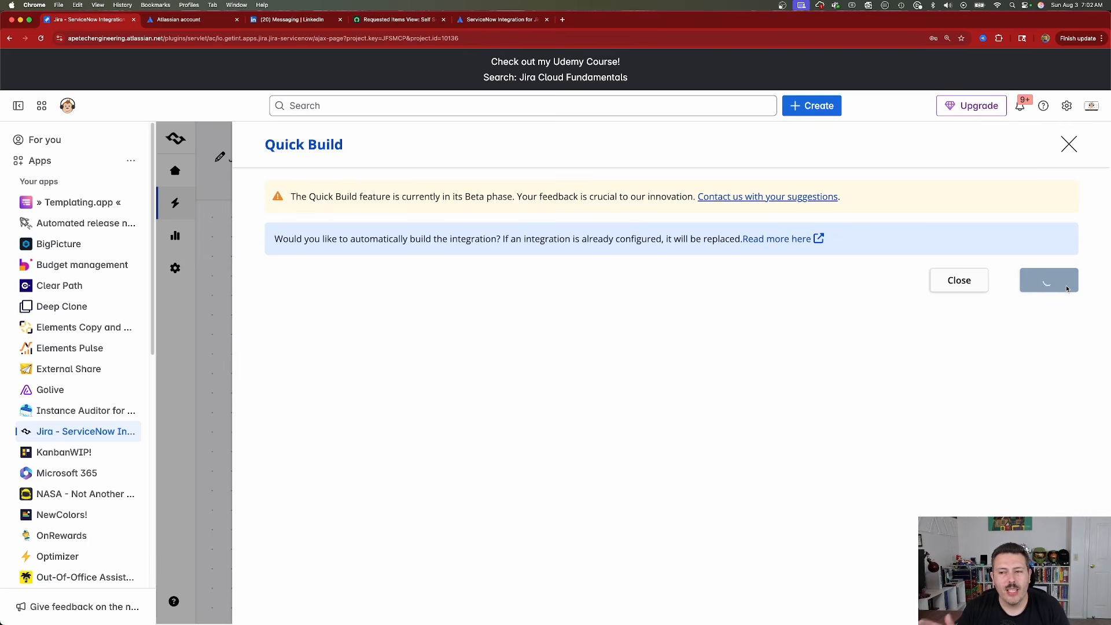
pyautogui.hotkey('ctrl', 'Up')
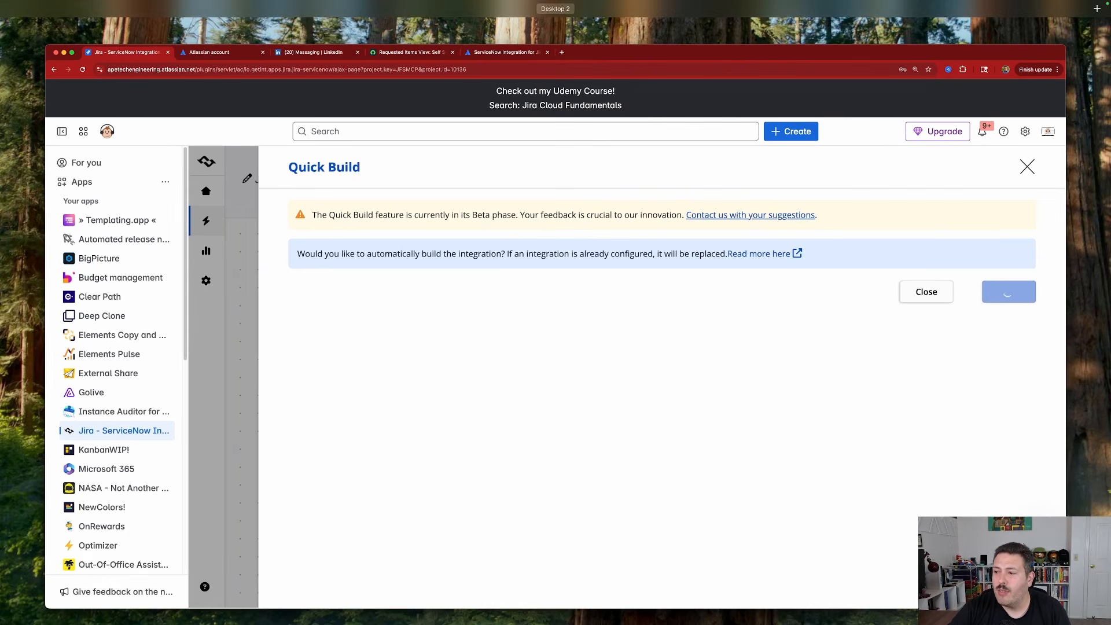
pyautogui.hotkey('ctrl', 'Up')
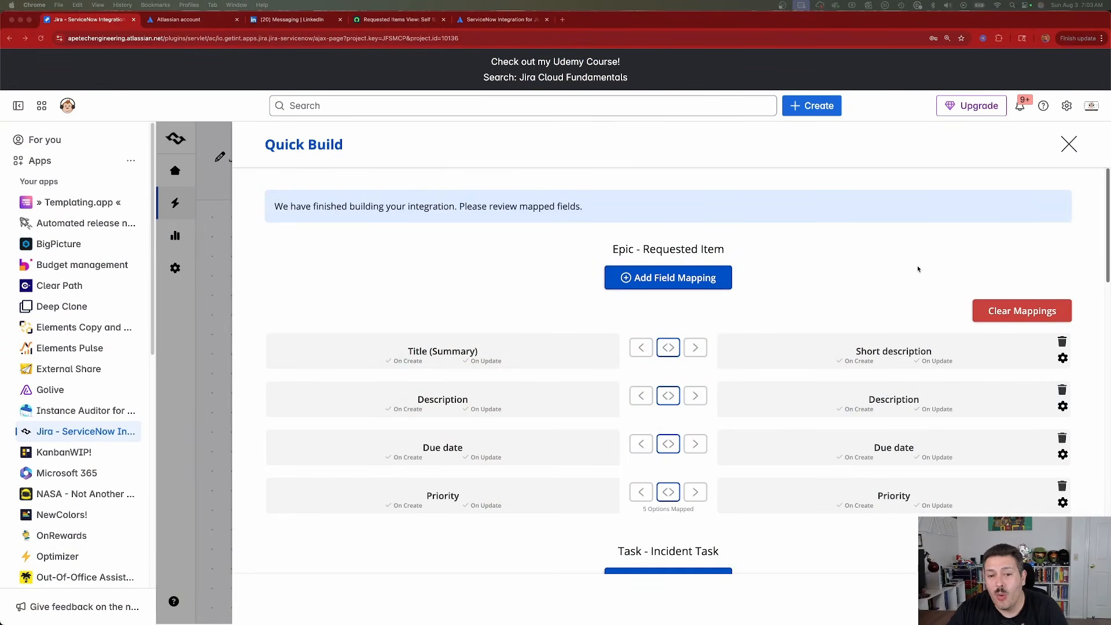
# Add a field mapping to Epic - Requested Item that synchronizes Jira's Assignee with ServiceNow's Assigned to.
pyautogui.scroll(-2, 840, 313)
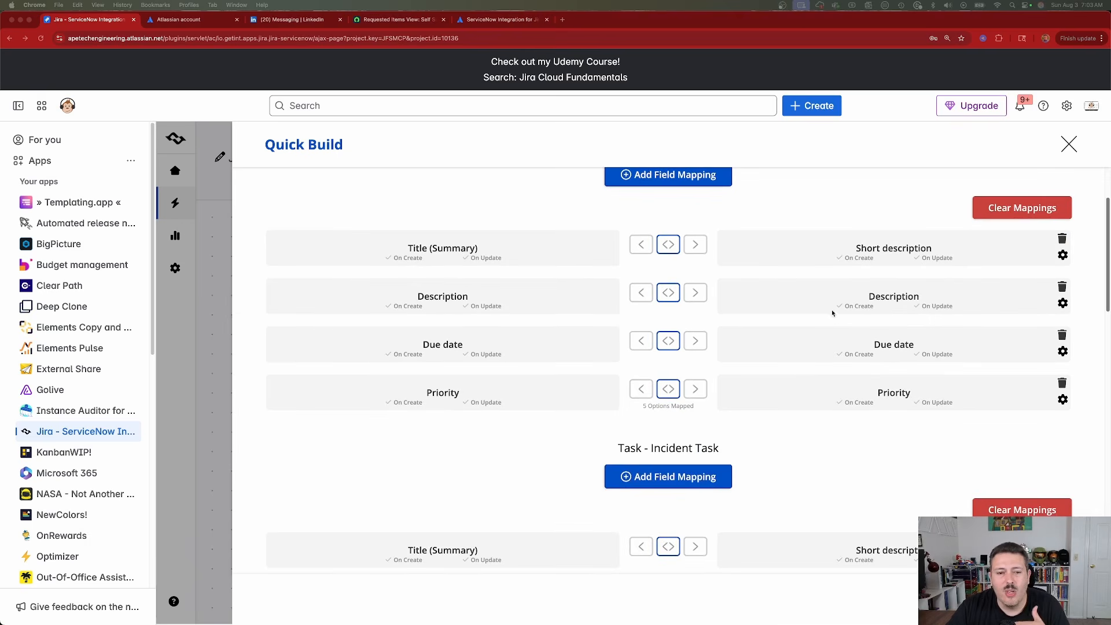
pyautogui.scroll(2, 702, 339)
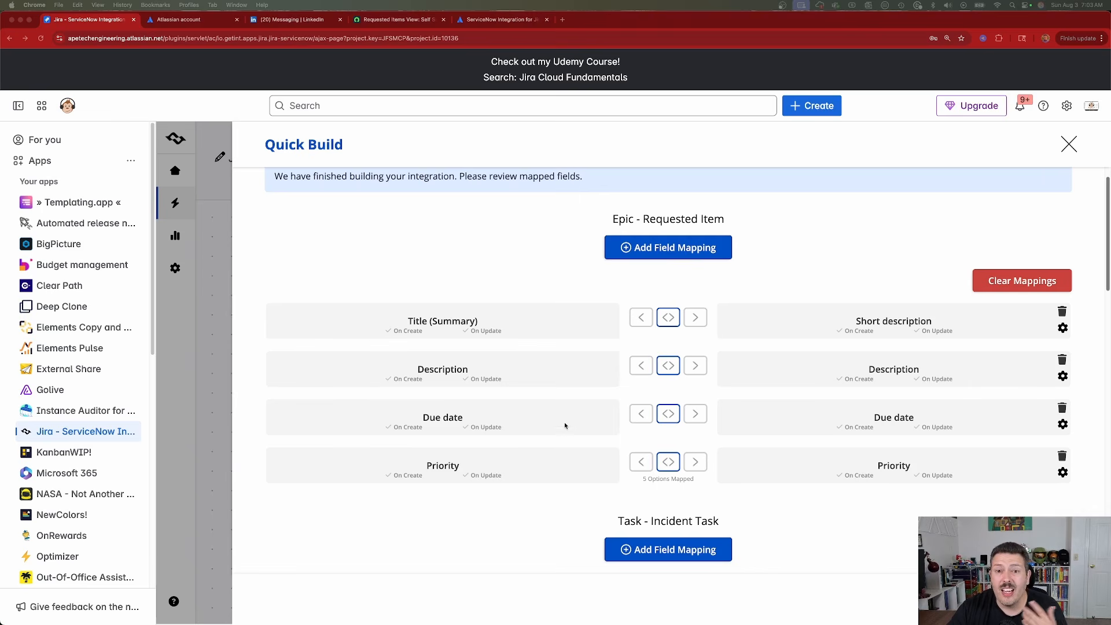
pyautogui.click(671, 249)
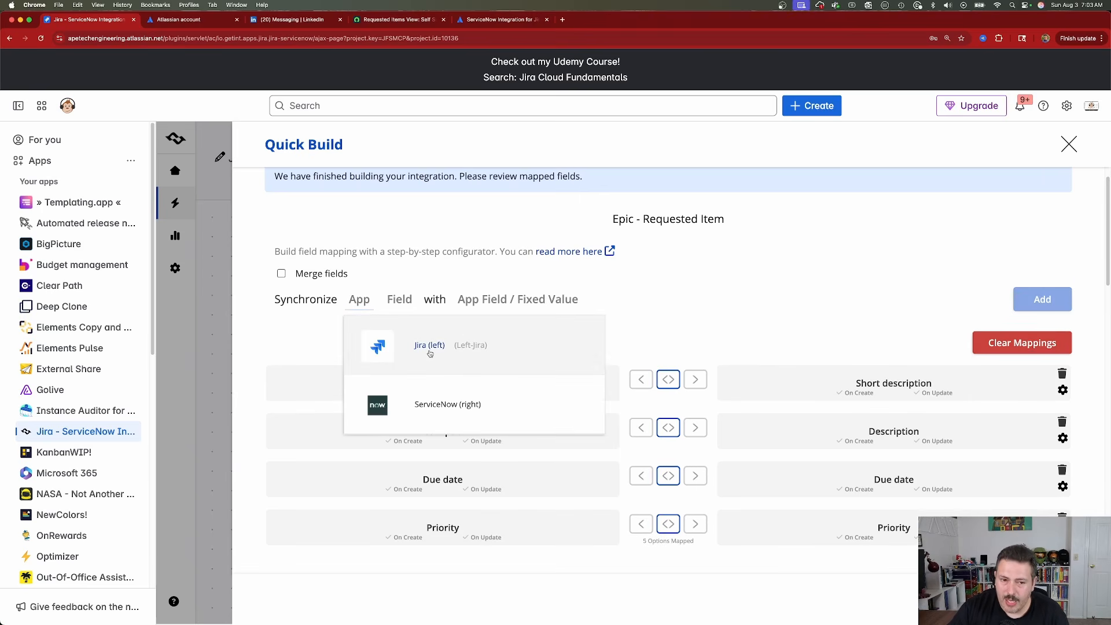
pyautogui.click(429, 354)
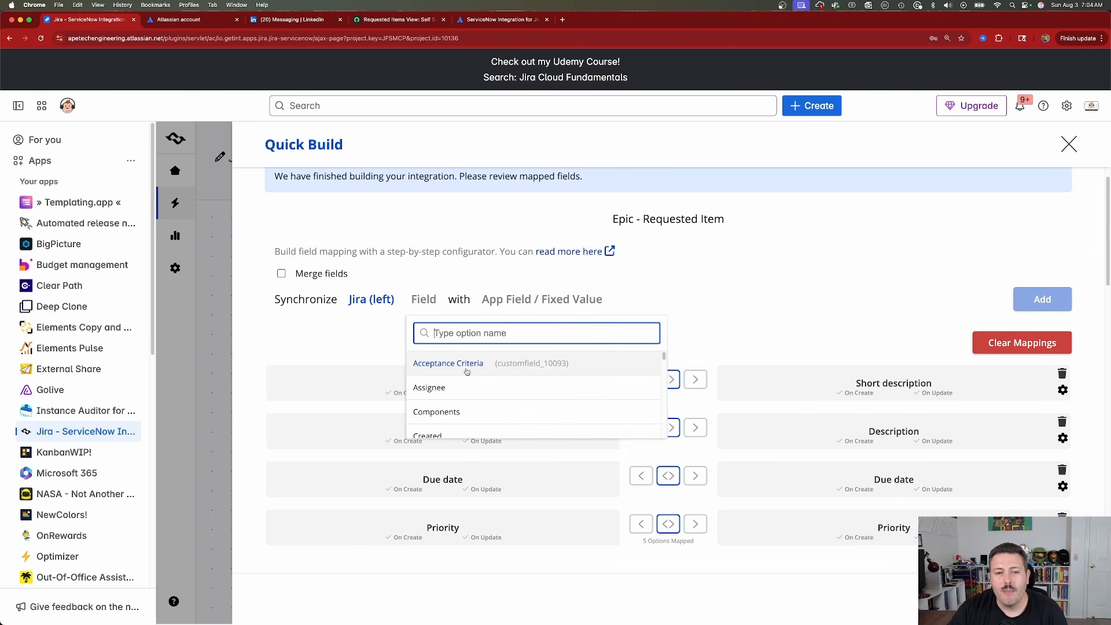
pyautogui.click(429, 389)
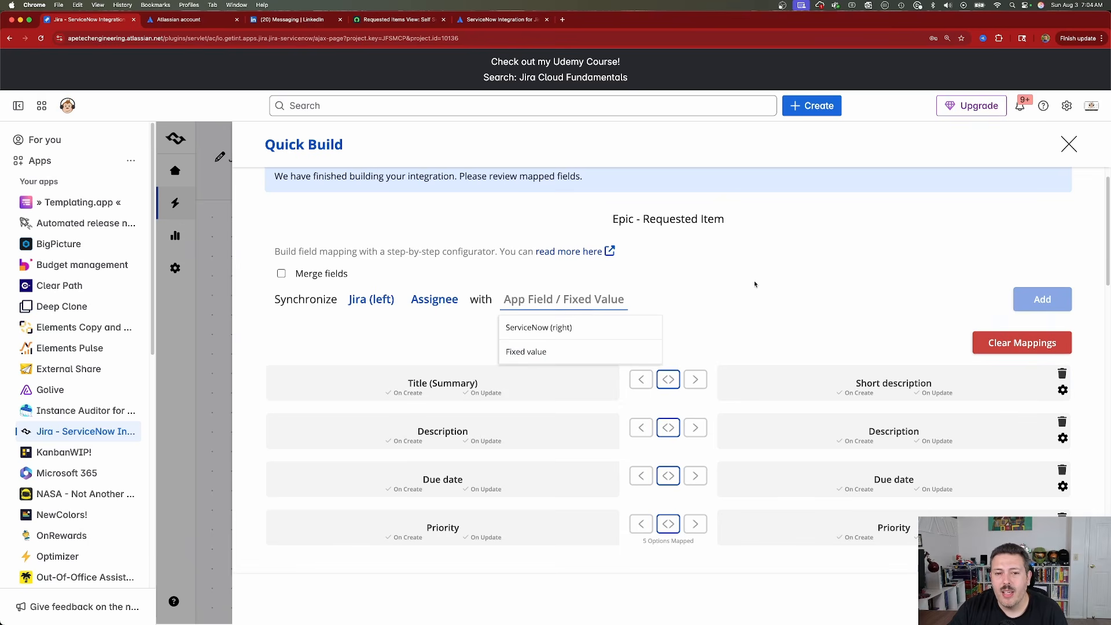
pyautogui.click(581, 329)
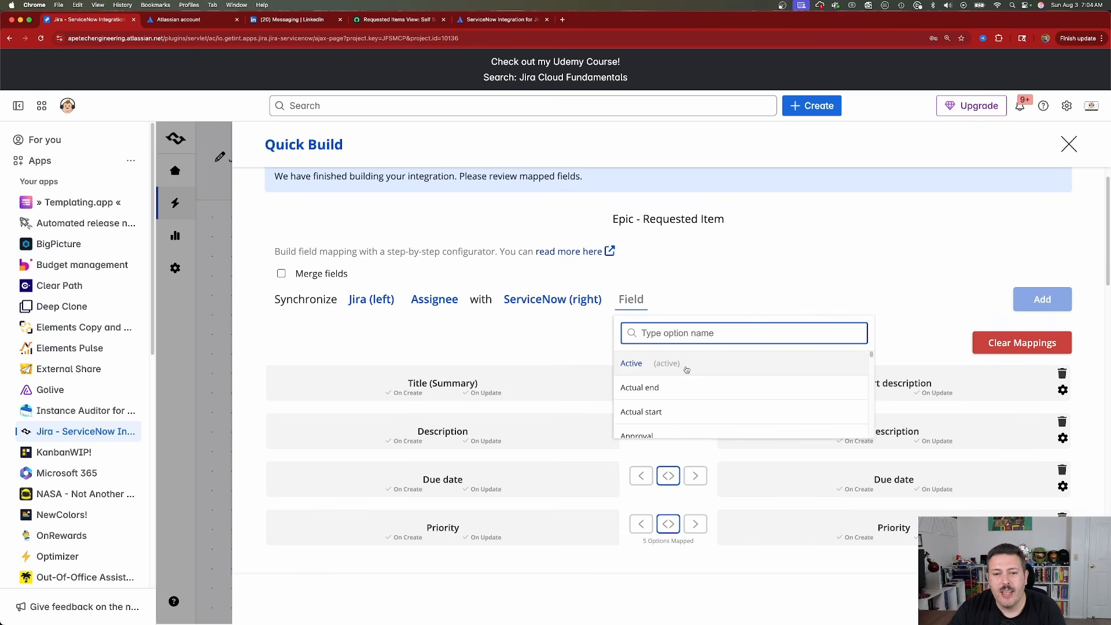
pyautogui.write('a')
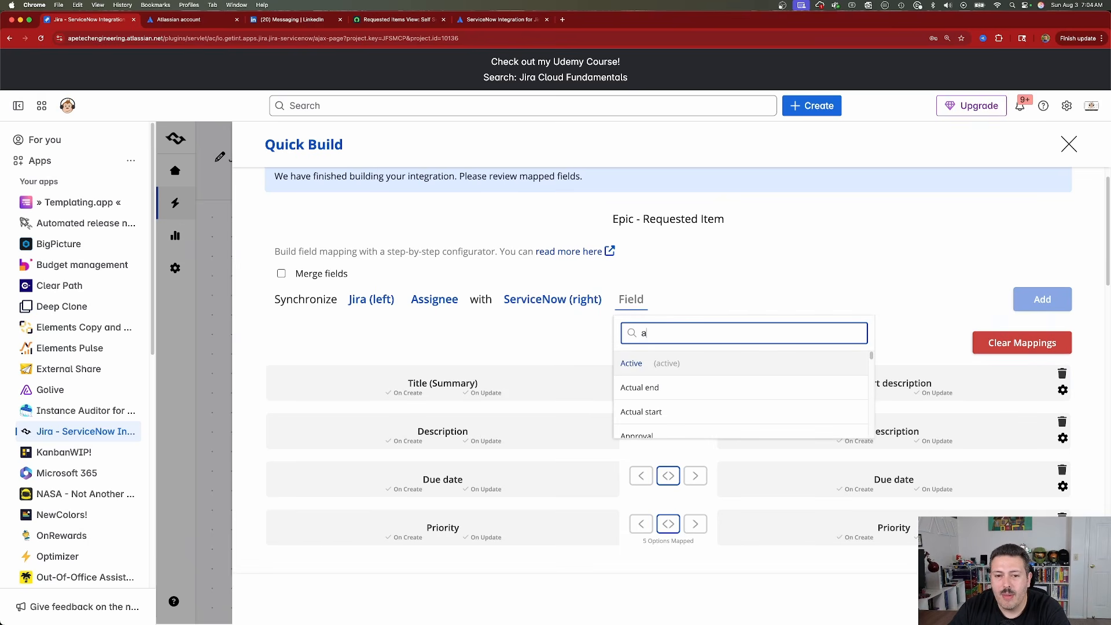
pyautogui.write('s')
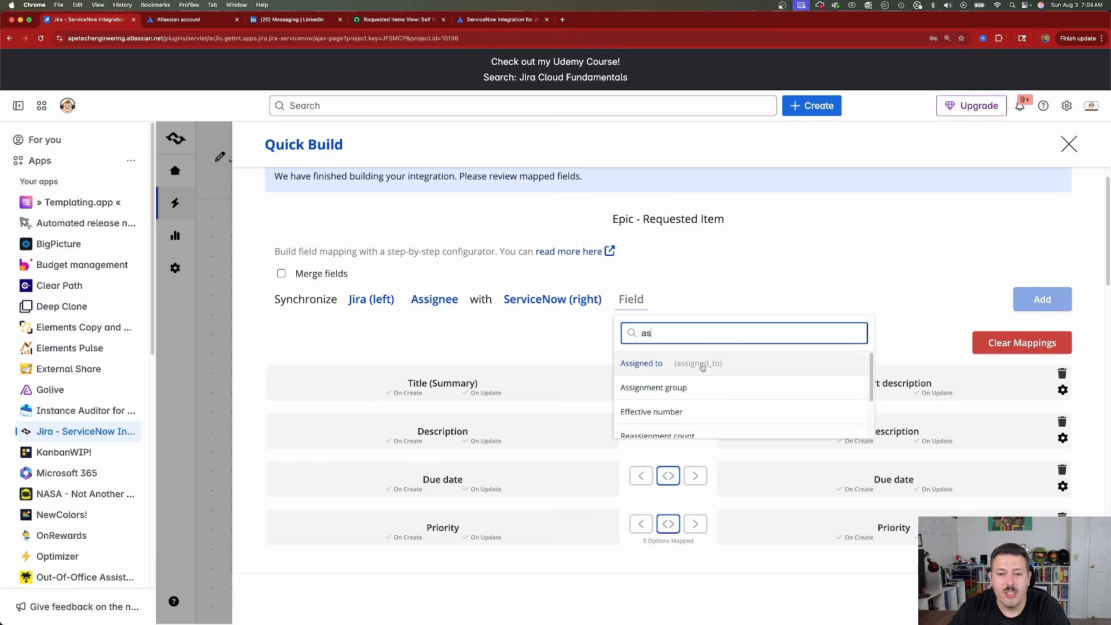
pyautogui.click(758, 365)
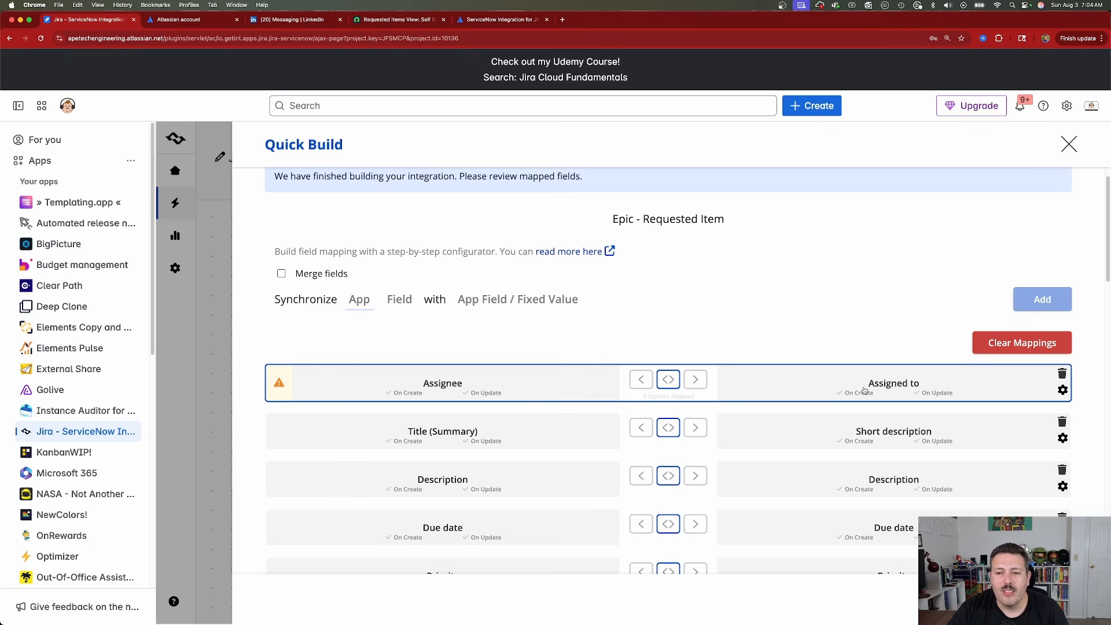
# Review the generated field mappings of the remaining item type pairs and accept the Quick Build result.
pyautogui.scroll(-7, 828, 353)
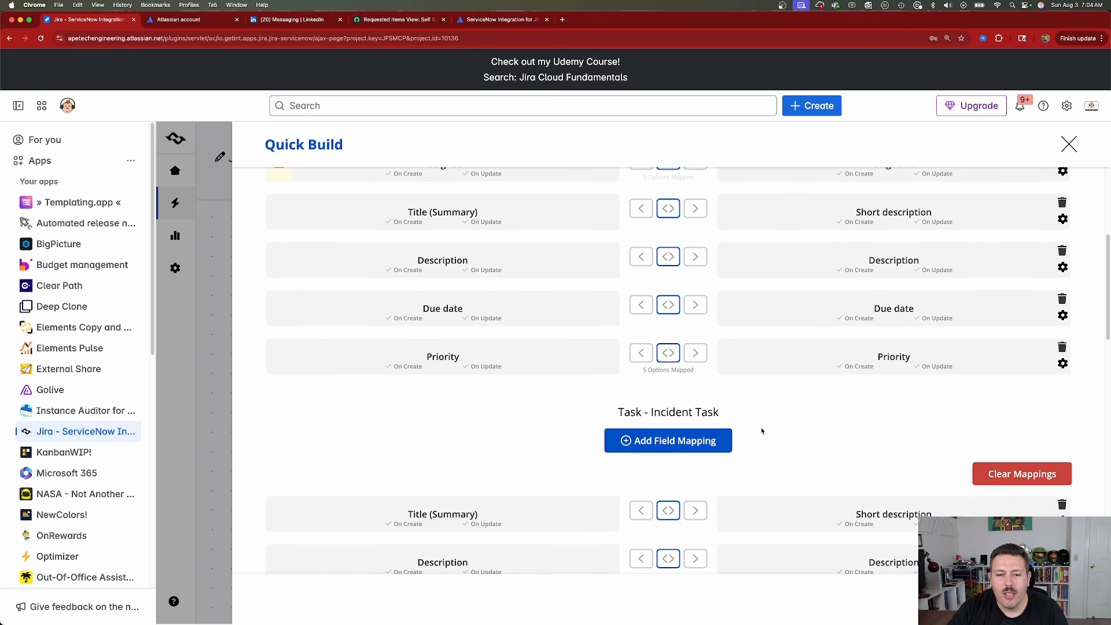
pyautogui.scroll(-10, 763, 431)
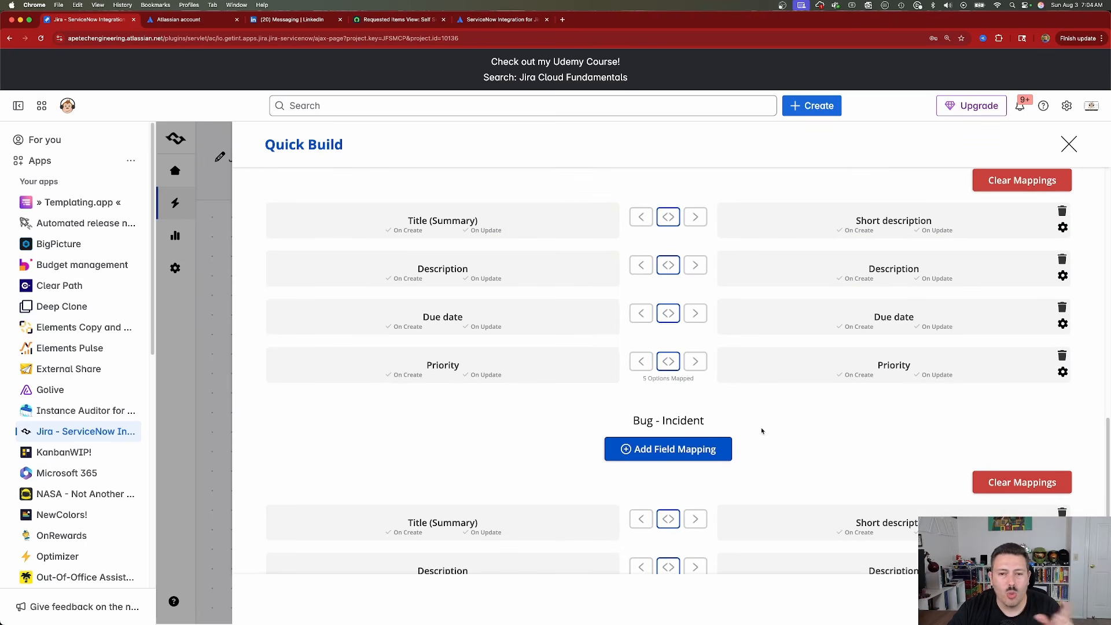
pyautogui.scroll(8, 763, 430)
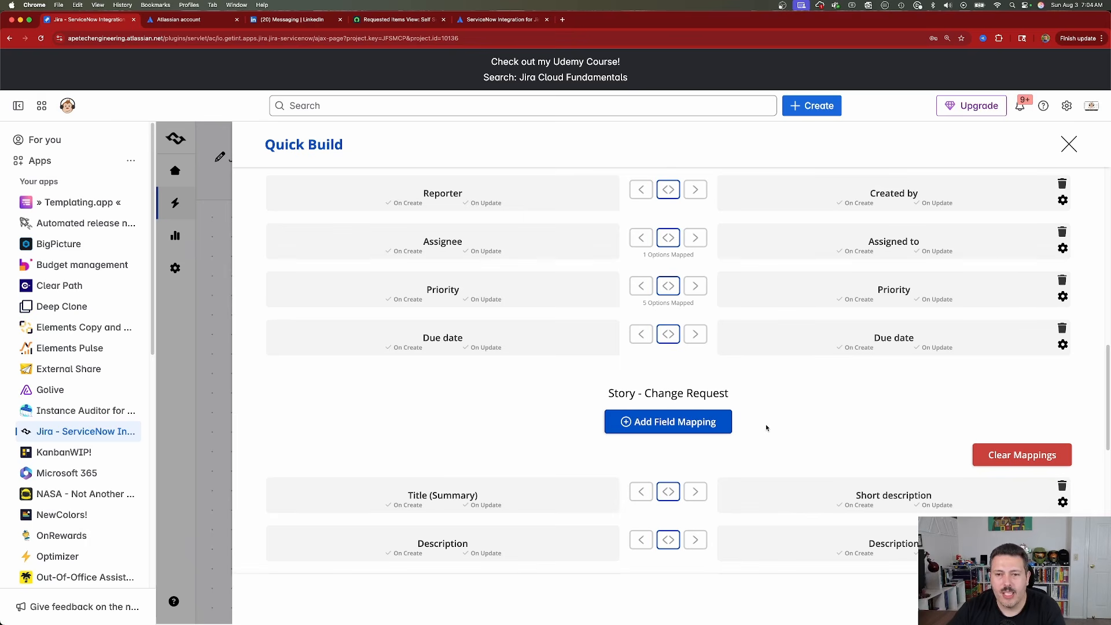
pyautogui.scroll(-8, 767, 429)
pyautogui.click(1036, 599)
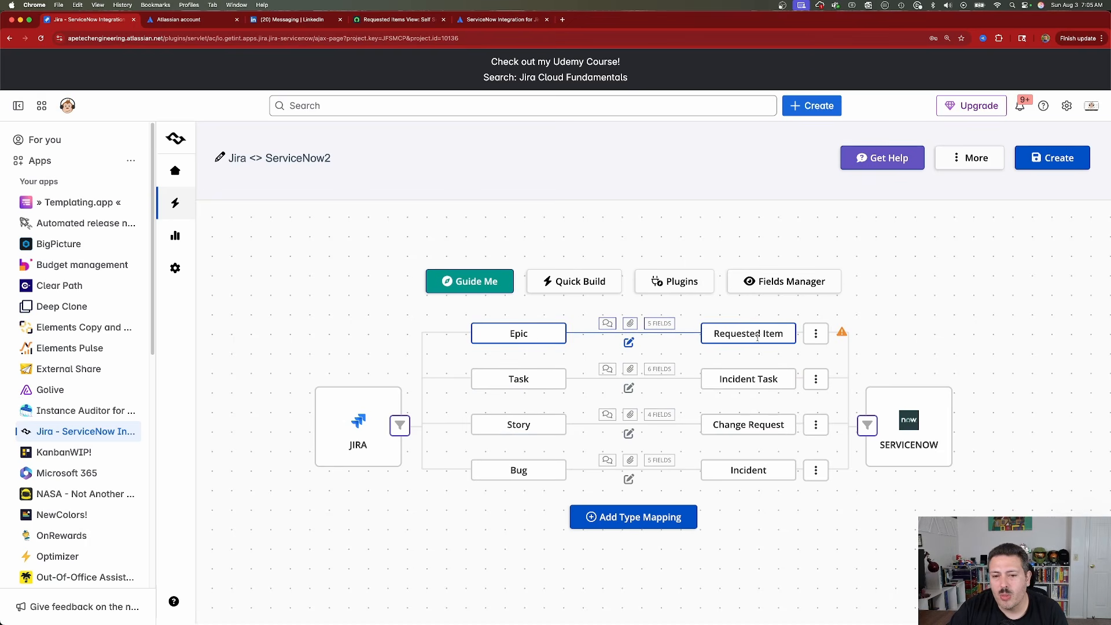
# In the Epic - Requested Item mapping's Assignee field options, map the Jira user to the ServiceNow user Abraham Lincoln.
pyautogui.click(662, 328)
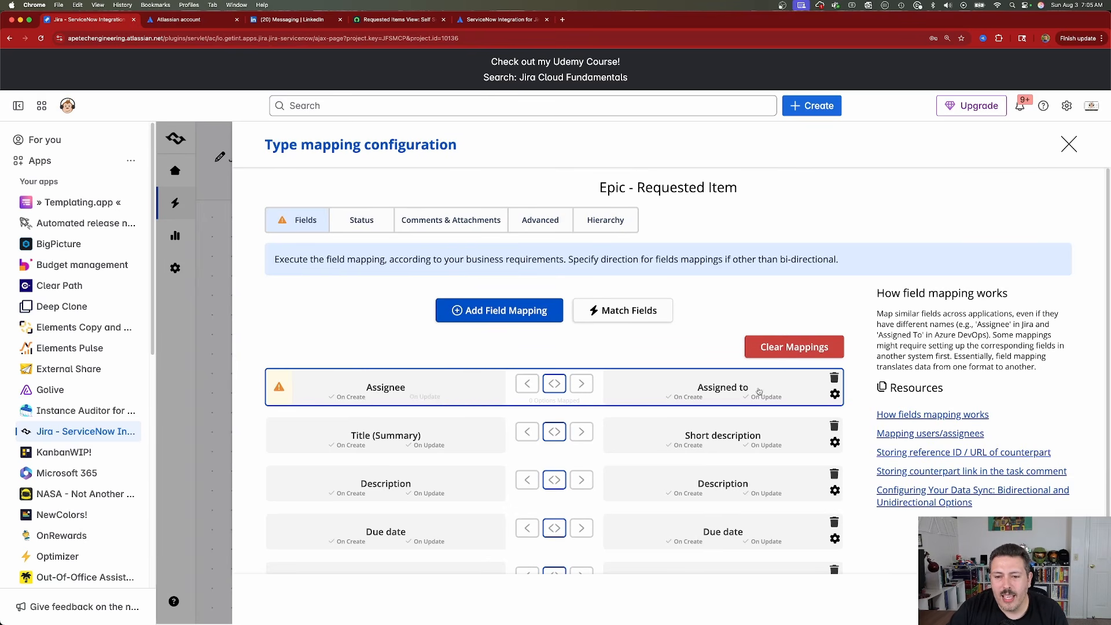
pyautogui.click(835, 395)
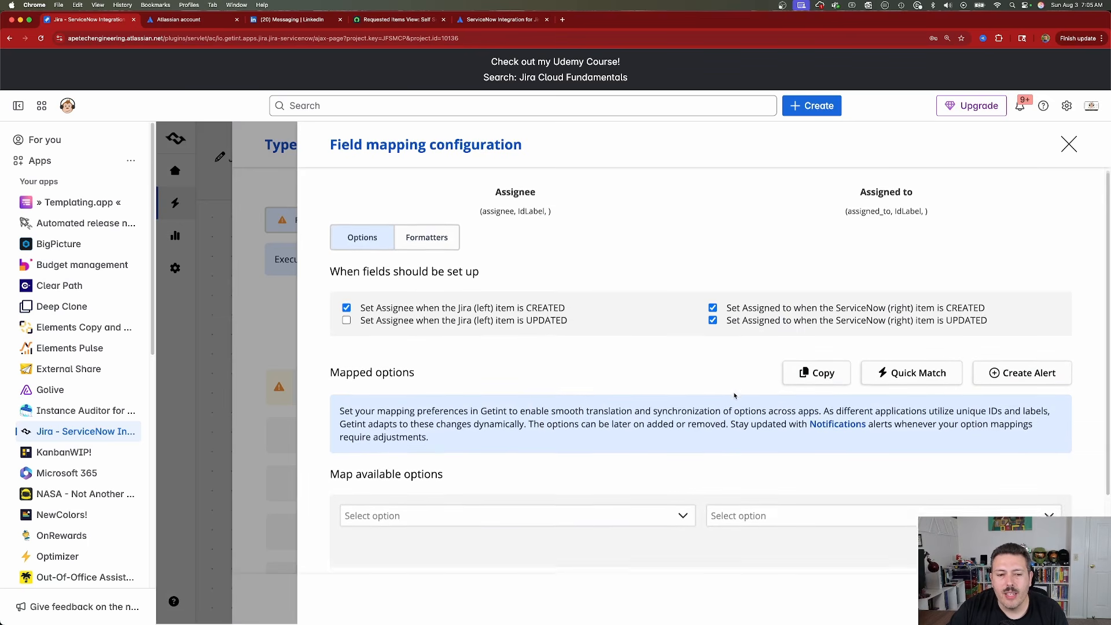
pyautogui.scroll(-3, 737, 395)
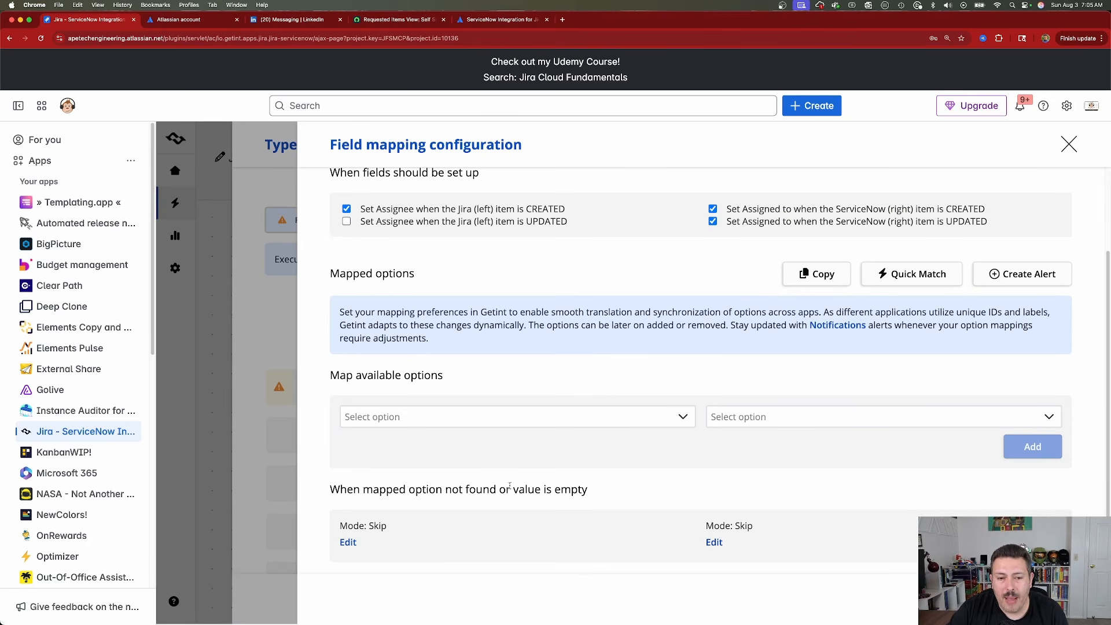
pyautogui.click(435, 426)
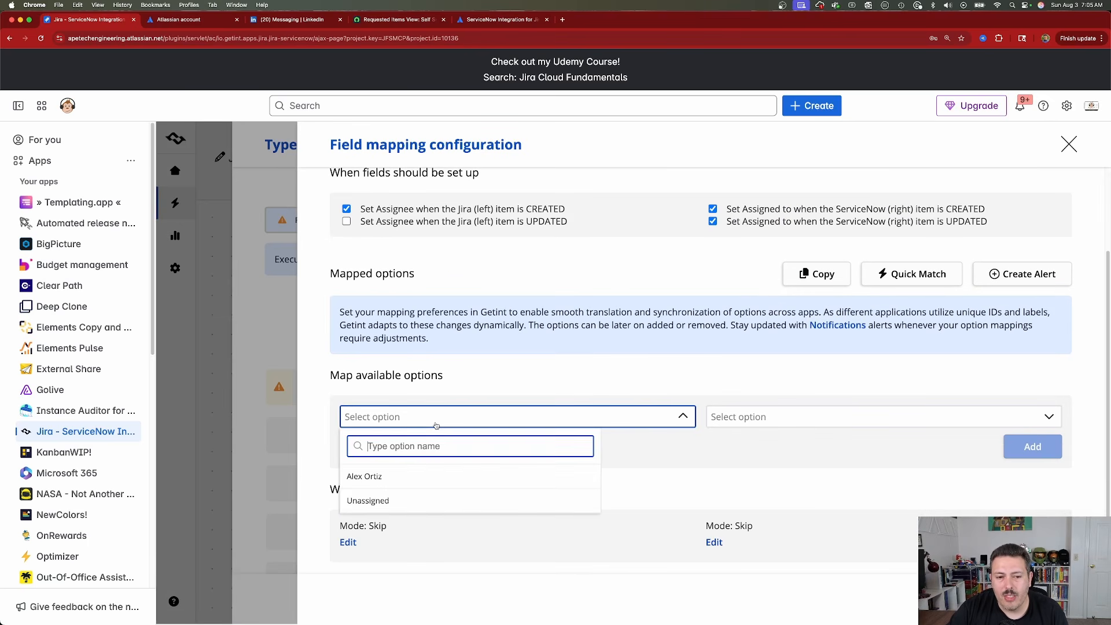
pyautogui.click(379, 477)
pyautogui.click(822, 384)
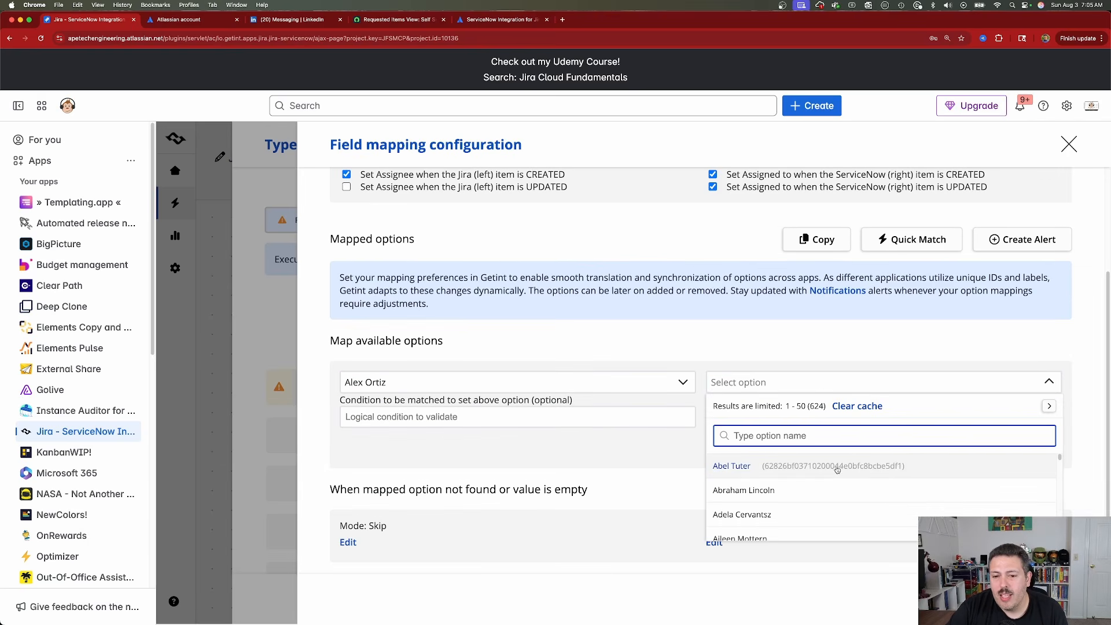
pyautogui.click(771, 492)
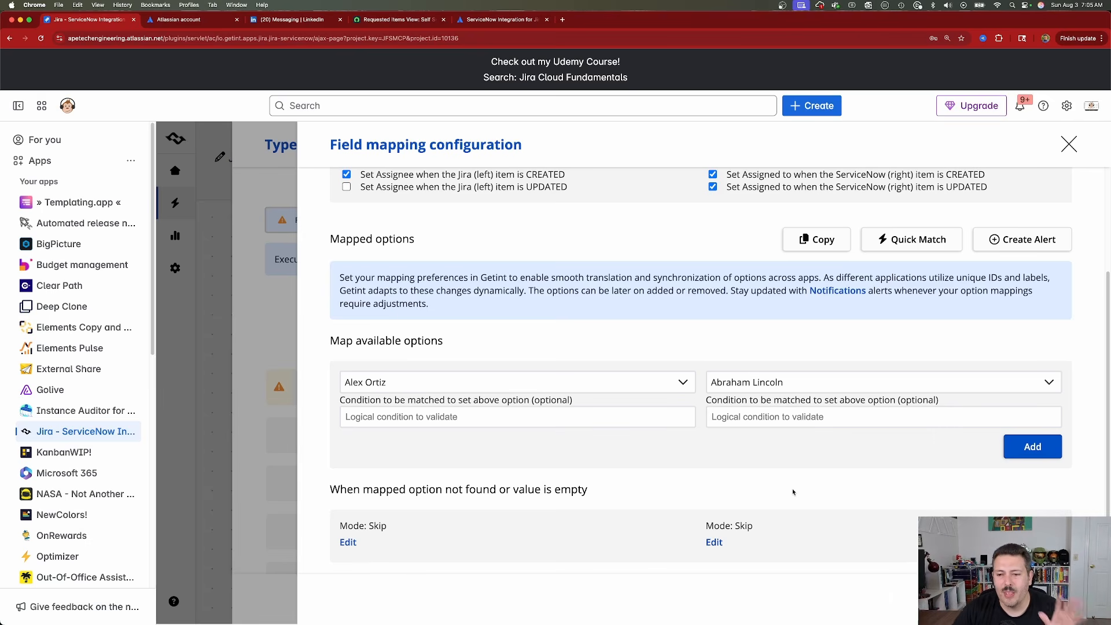
pyautogui.click(1026, 447)
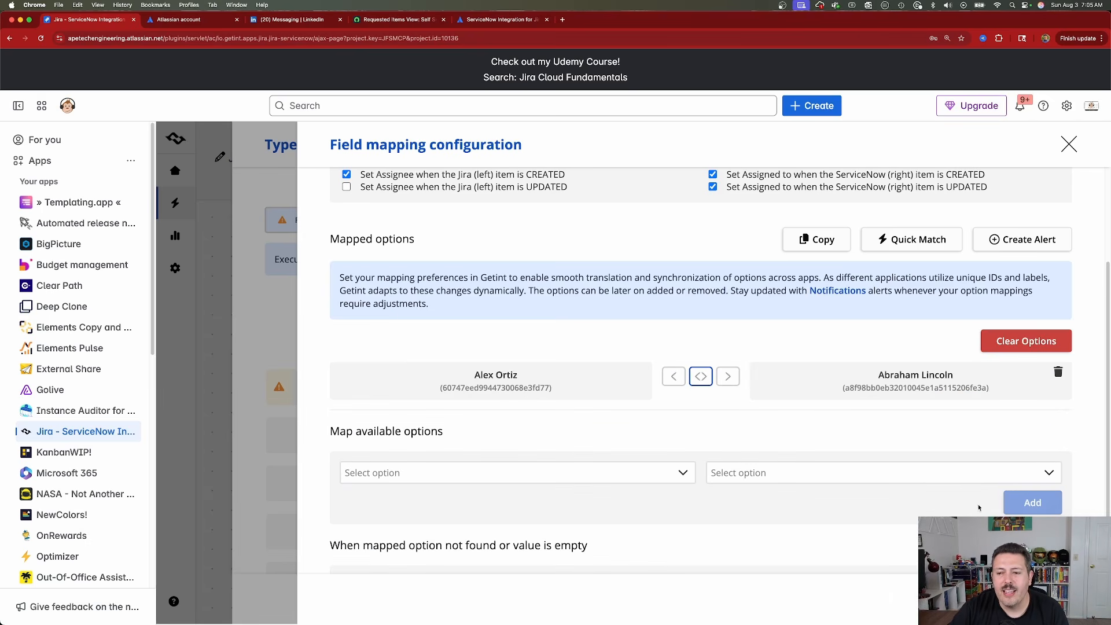
# Enable setting Assignee when the Jira item is UPDATED, and close the field mapping configuration.
pyautogui.scroll(3, 665, 409)
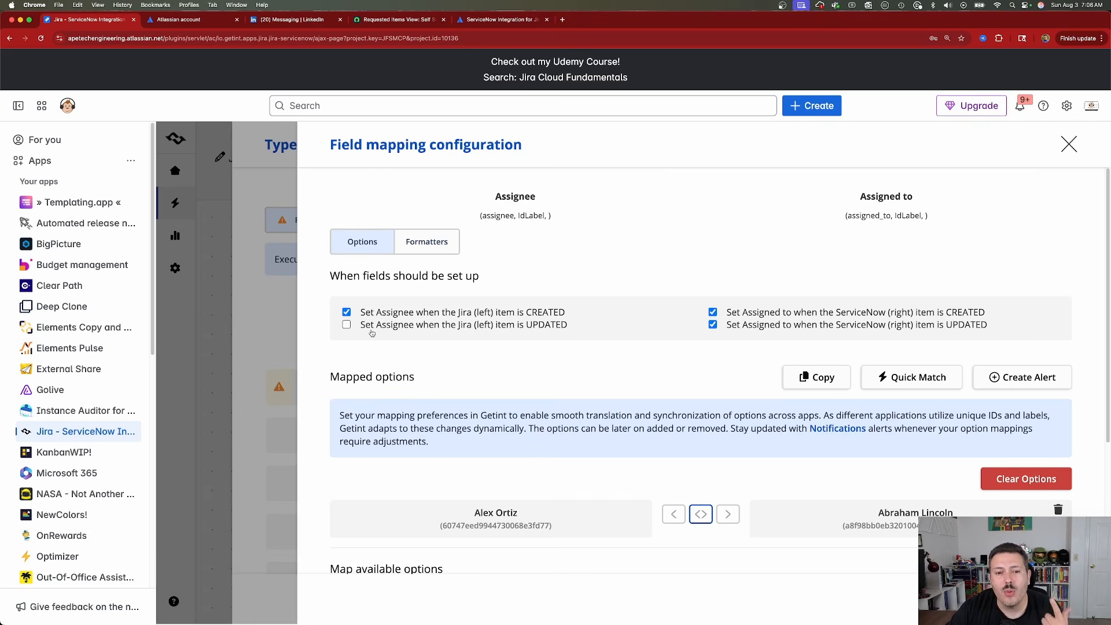
pyautogui.click(347, 325)
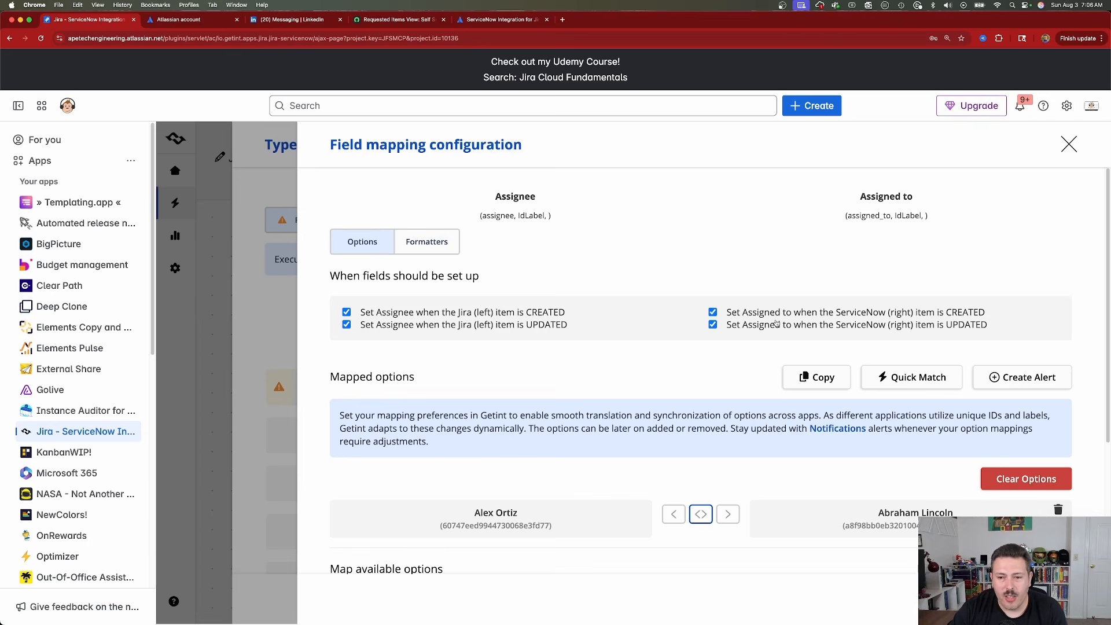
pyautogui.scroll(-3, 776, 323)
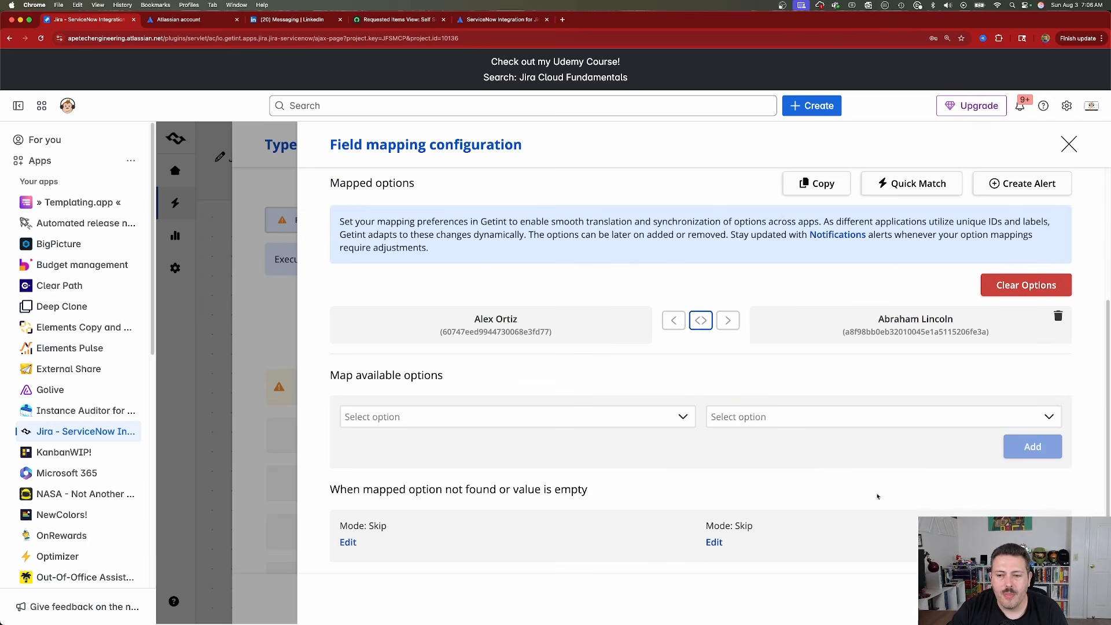
pyautogui.click(1069, 144)
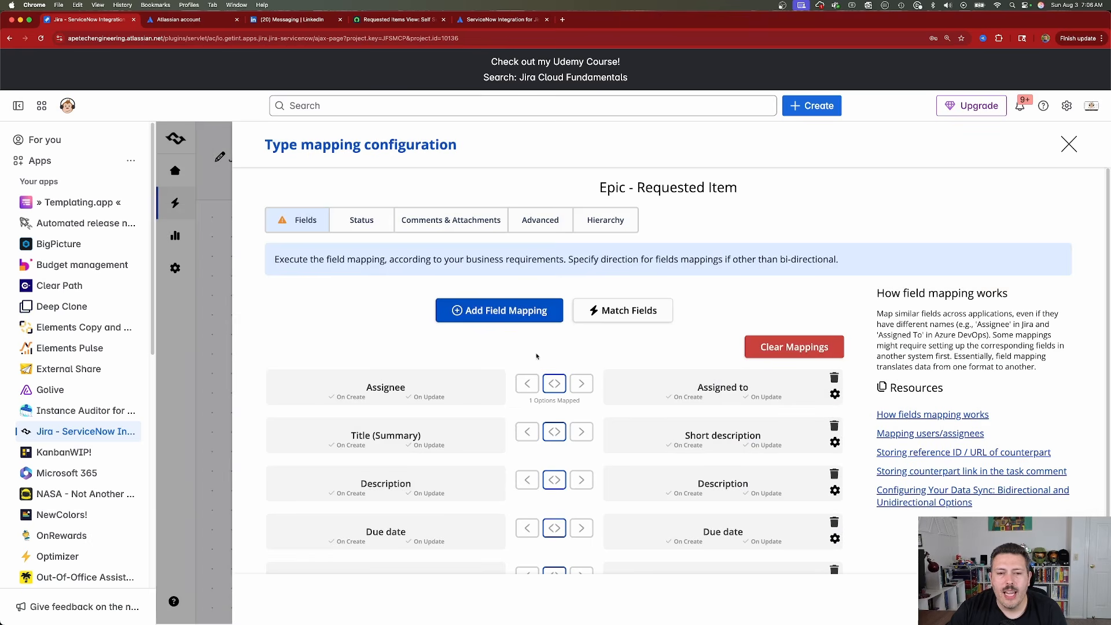
# In the Epic - Requested Item status configuration, map Jira's Done status to ServiceNow's Closed Complete state.
pyautogui.click(362, 220)
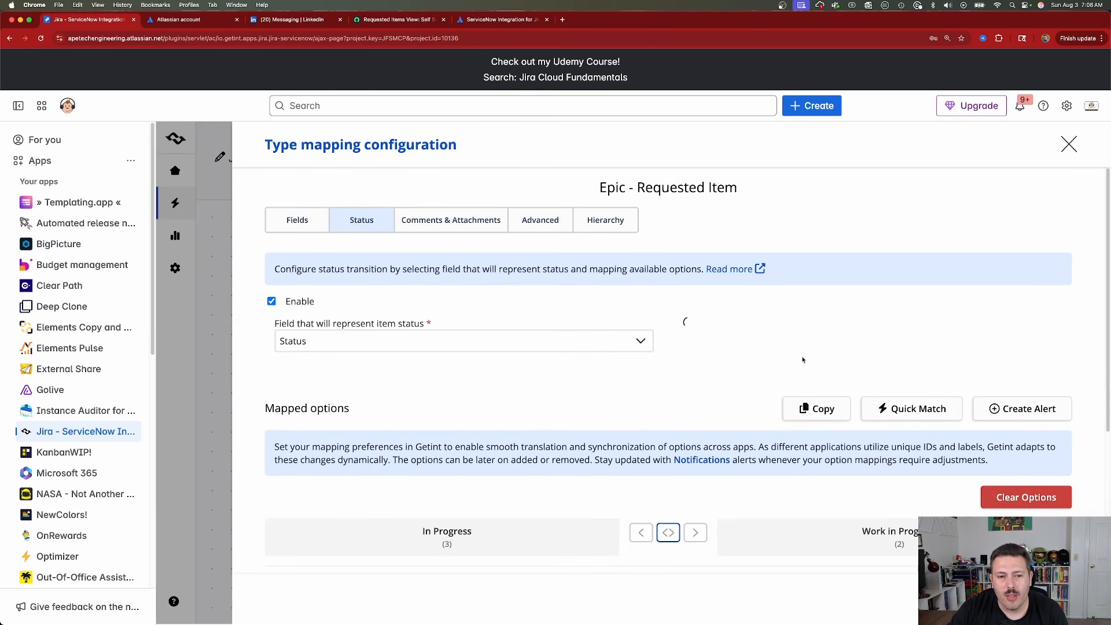
pyautogui.scroll(-4, 803, 360)
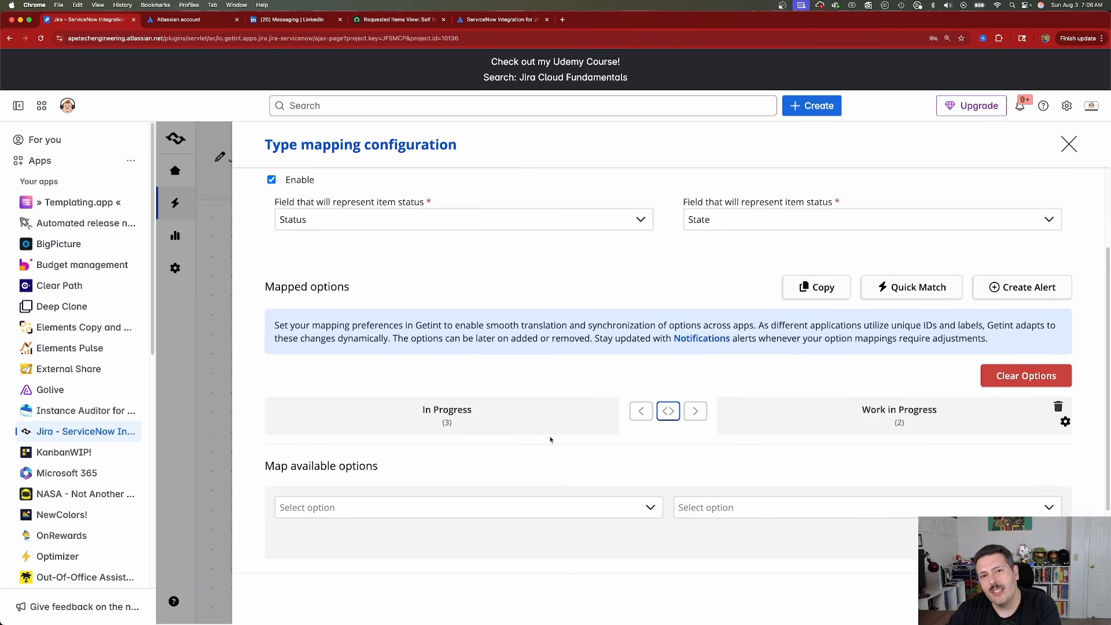
pyautogui.scroll(-3, 550, 440)
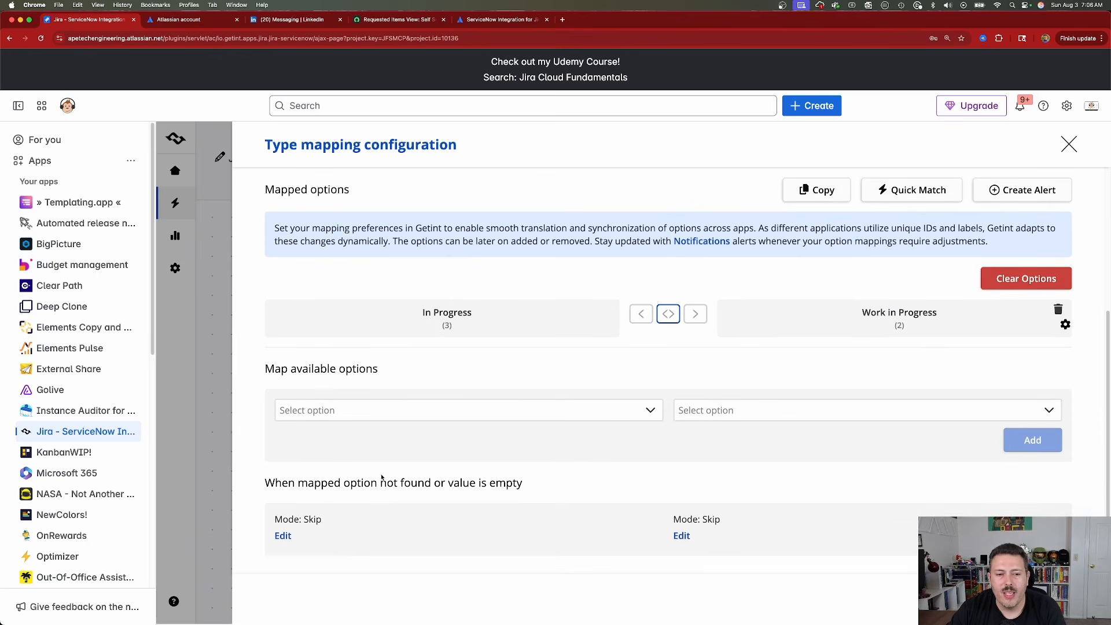
pyautogui.click(416, 413)
pyautogui.click(301, 494)
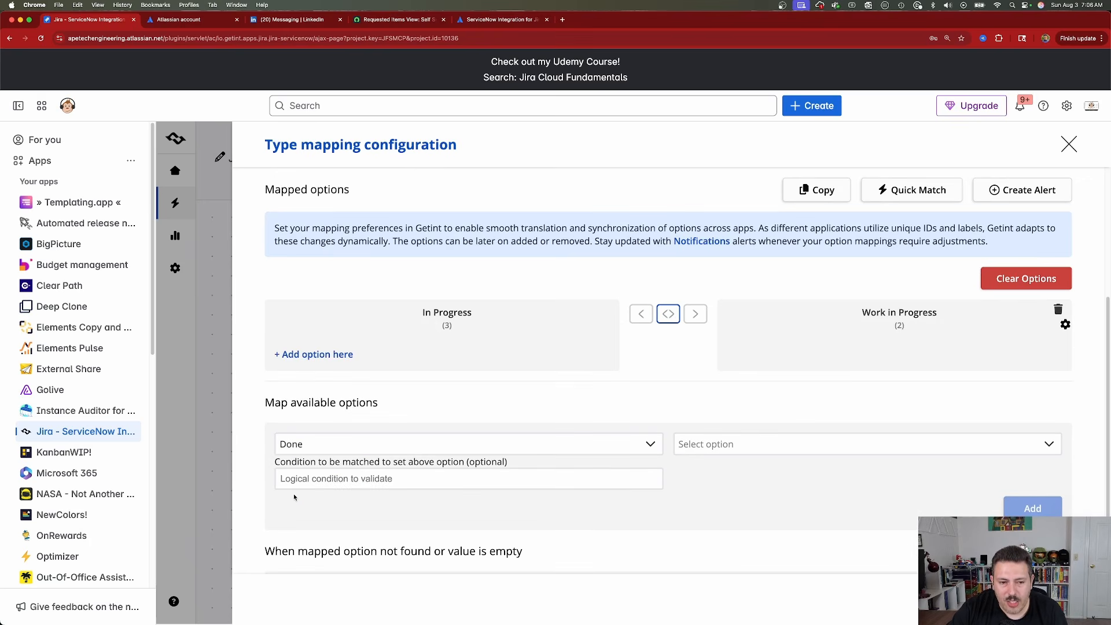
pyautogui.click(791, 450)
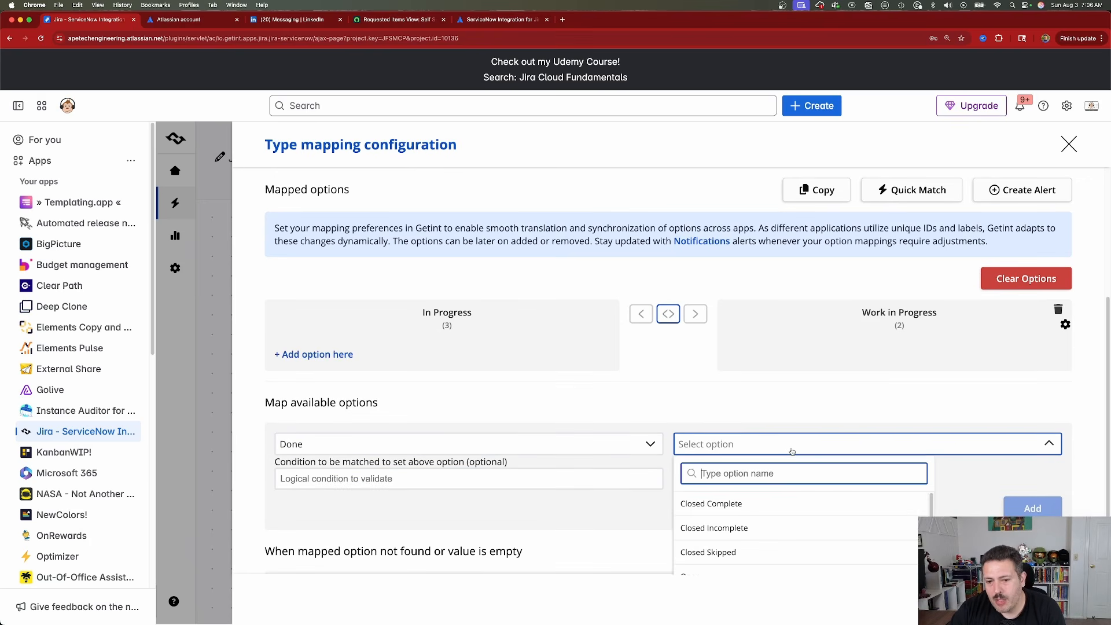
pyautogui.click(788, 513)
pyautogui.click(840, 481)
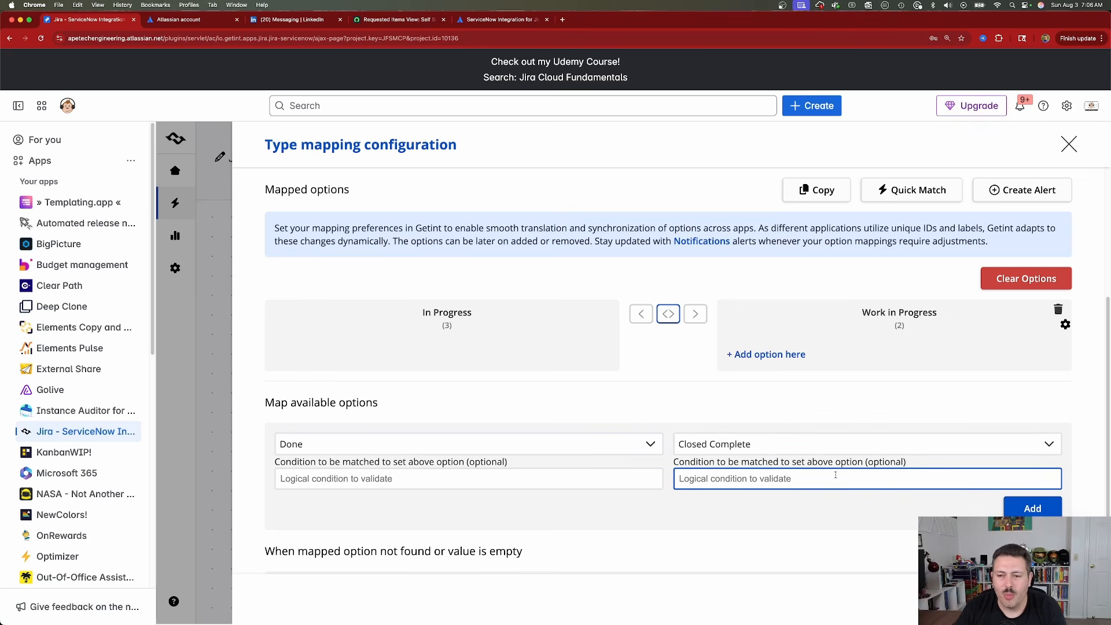
pyautogui.click(1012, 510)
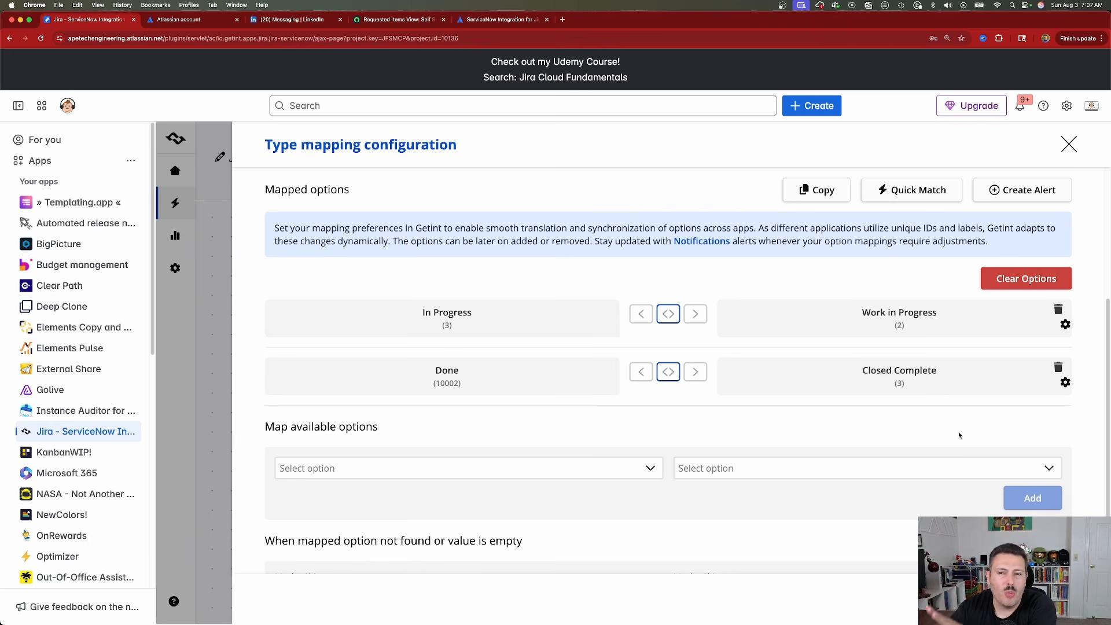
# Open the comments and attachments settings of the Epic - Requested Item mapping and examine the available comment synchronization directions.
pyautogui.scroll(4, 819, 411)
pyautogui.click(454, 219)
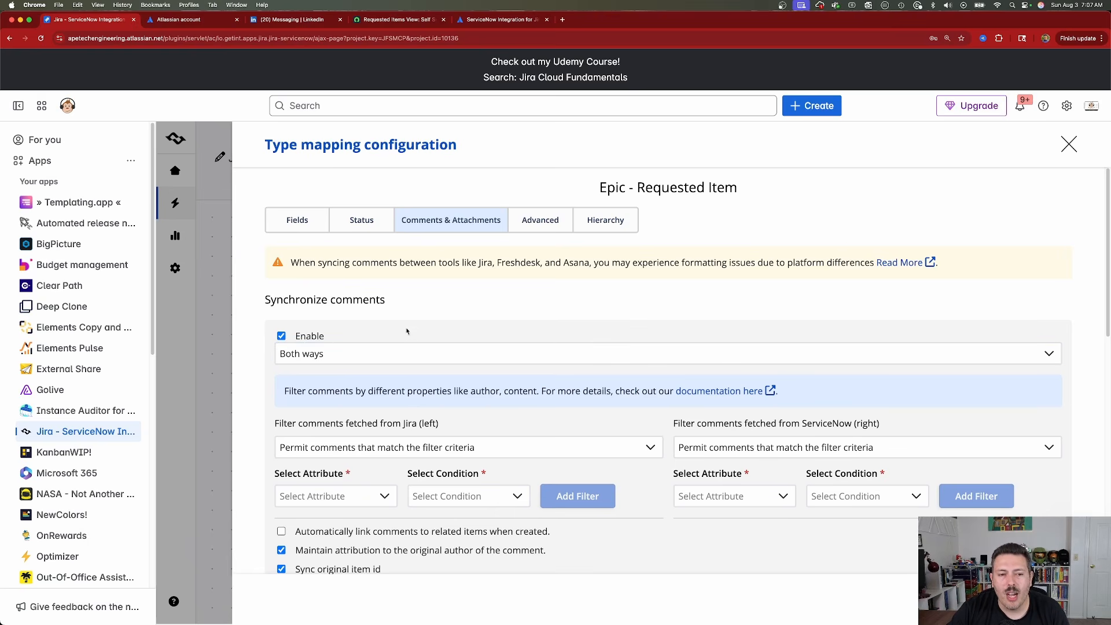
pyautogui.click(322, 357)
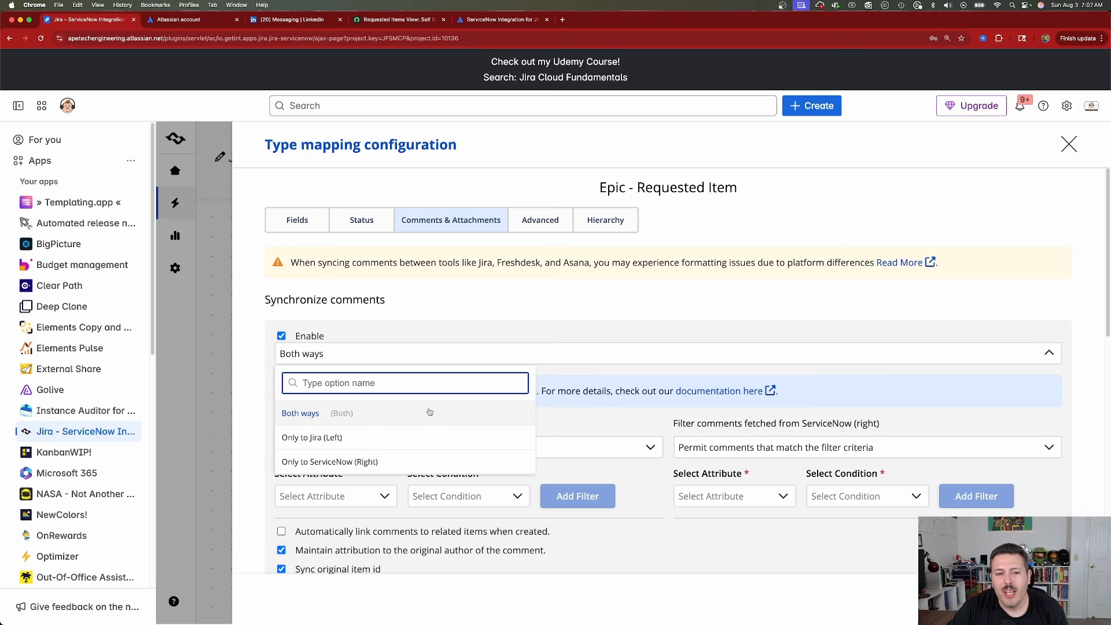
pyautogui.click(516, 331)
pyautogui.scroll(-3, 451, 347)
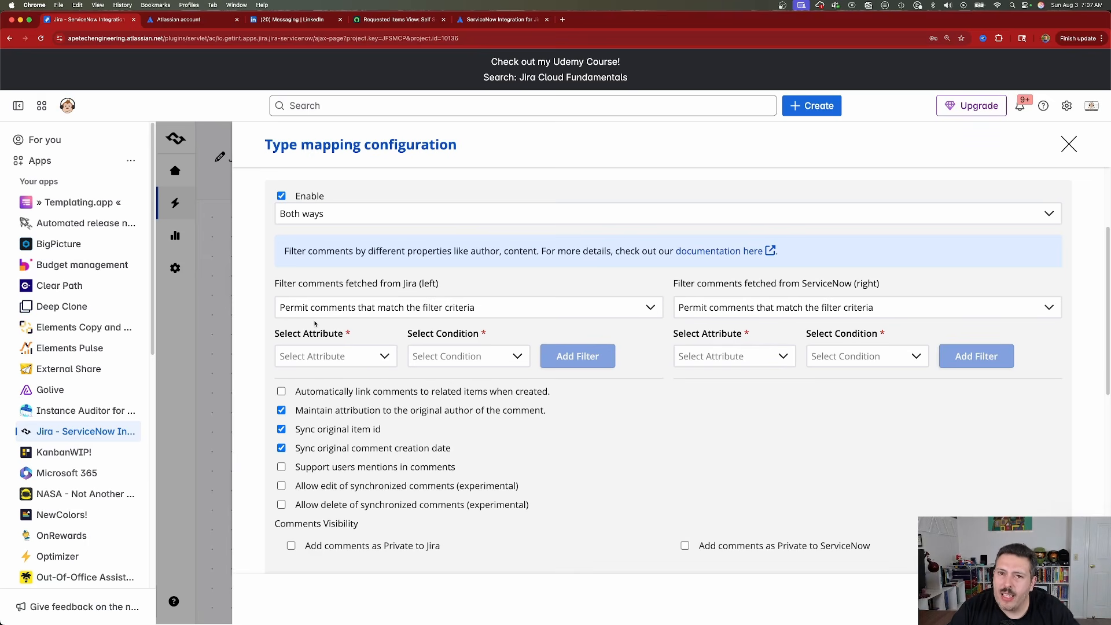
# Fill in a filter for comments fetched from Jira that permits comments whose Content contains "external-".
pyautogui.click(364, 307)
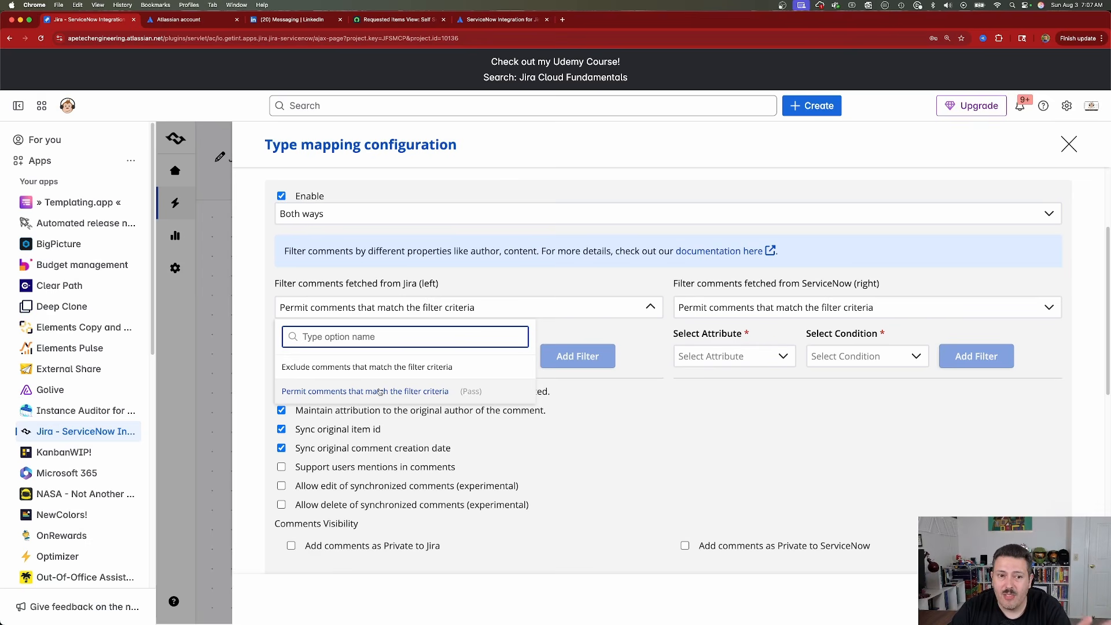
pyautogui.click(341, 393)
pyautogui.click(329, 362)
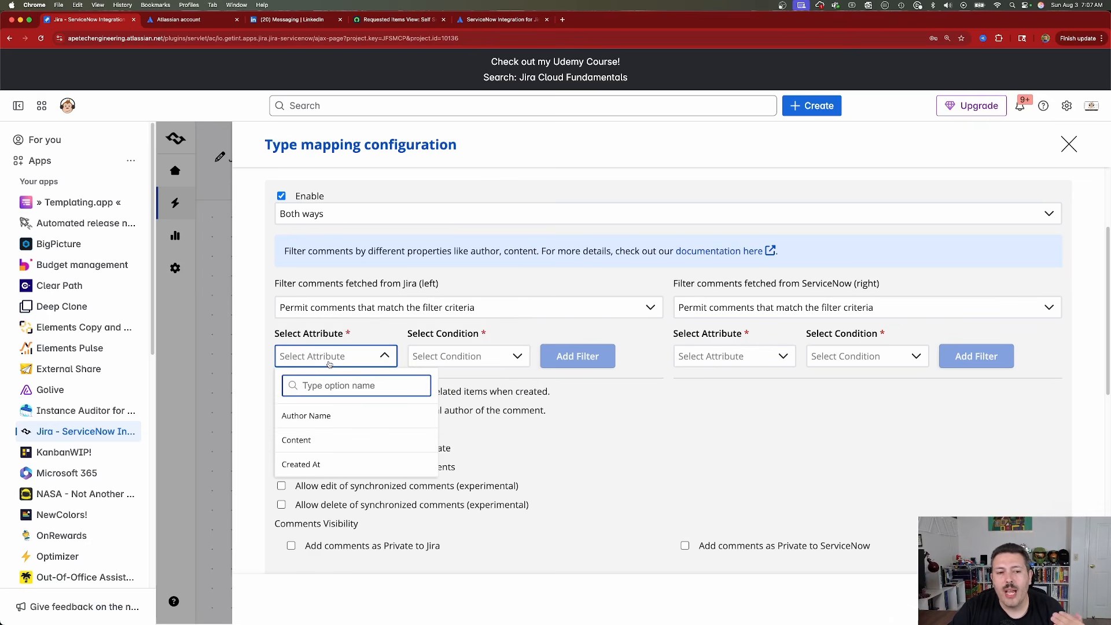
pyautogui.click(305, 445)
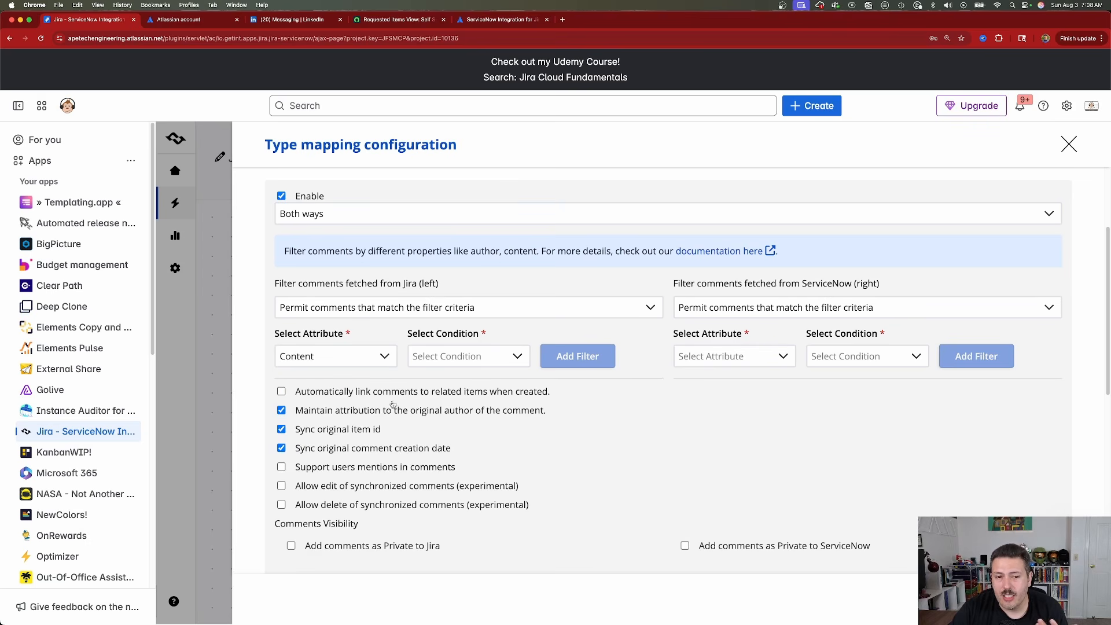
pyautogui.click(463, 356)
pyautogui.click(446, 415)
pyautogui.click(518, 357)
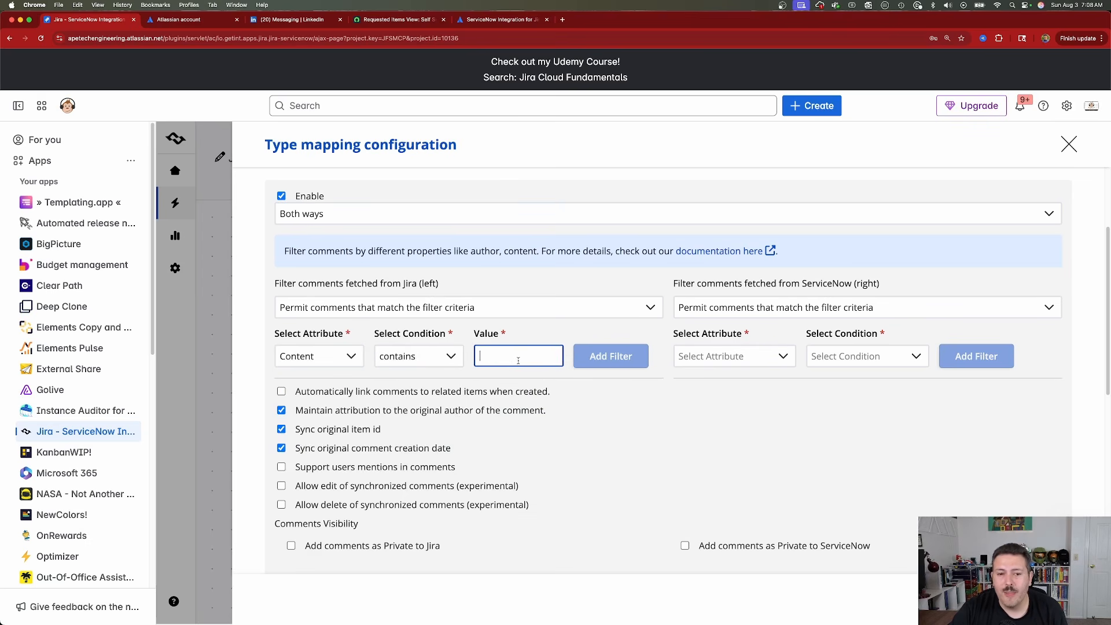
pyautogui.write('external-')
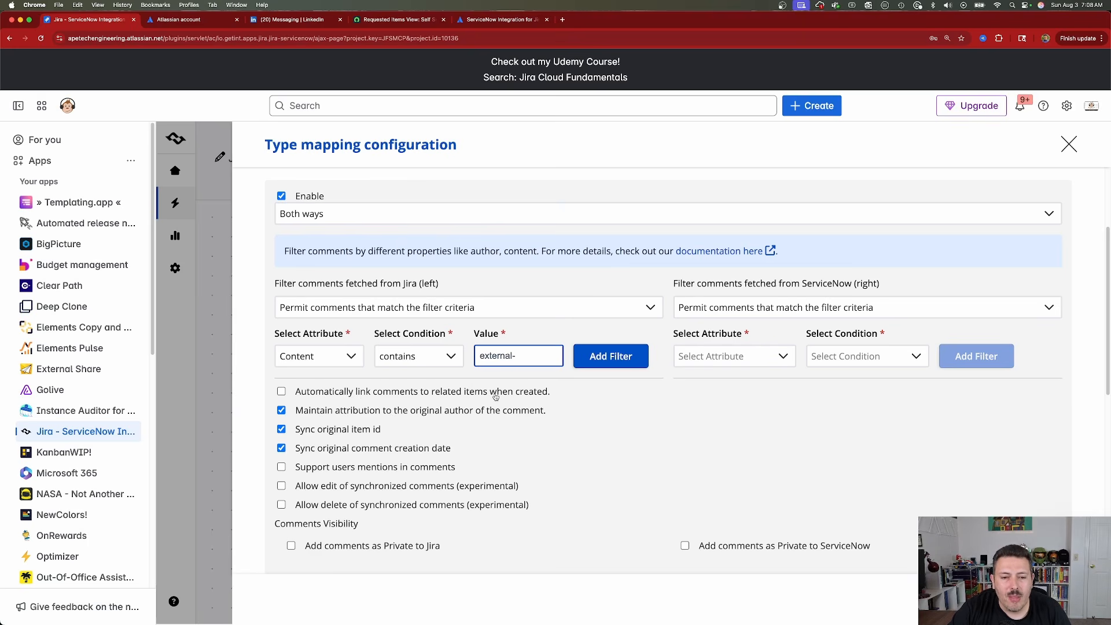
# Turn off maintaining attribution to the comment's original author, leaving only the original item id and comment creation date options enabled.
pyautogui.click(316, 394)
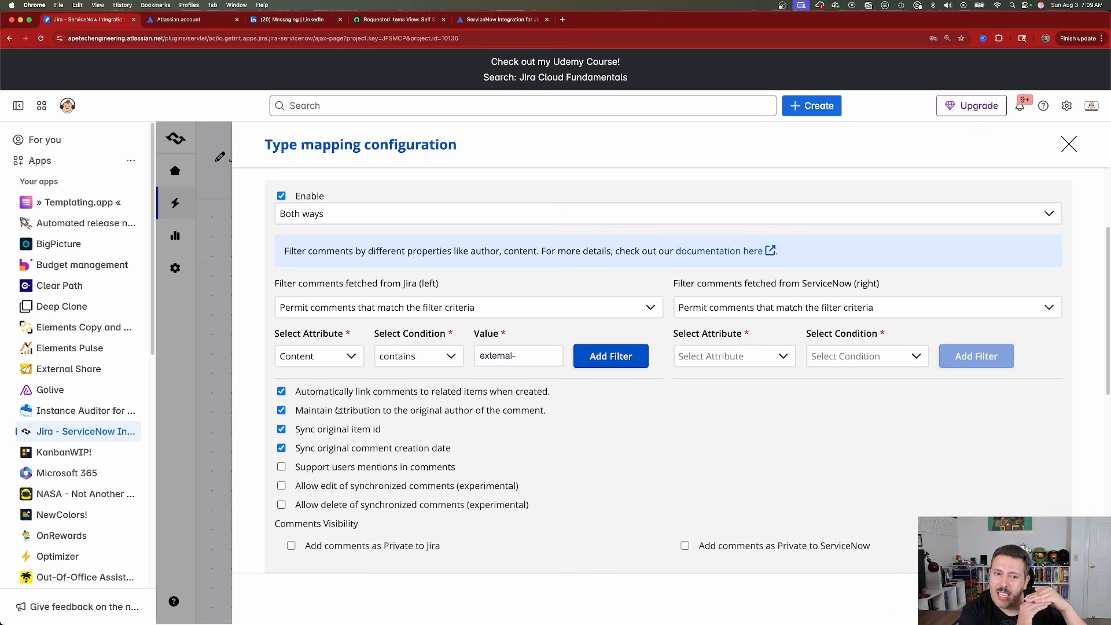
pyautogui.click(281, 448)
pyautogui.click(281, 429)
pyautogui.click(281, 410)
pyautogui.click(281, 391)
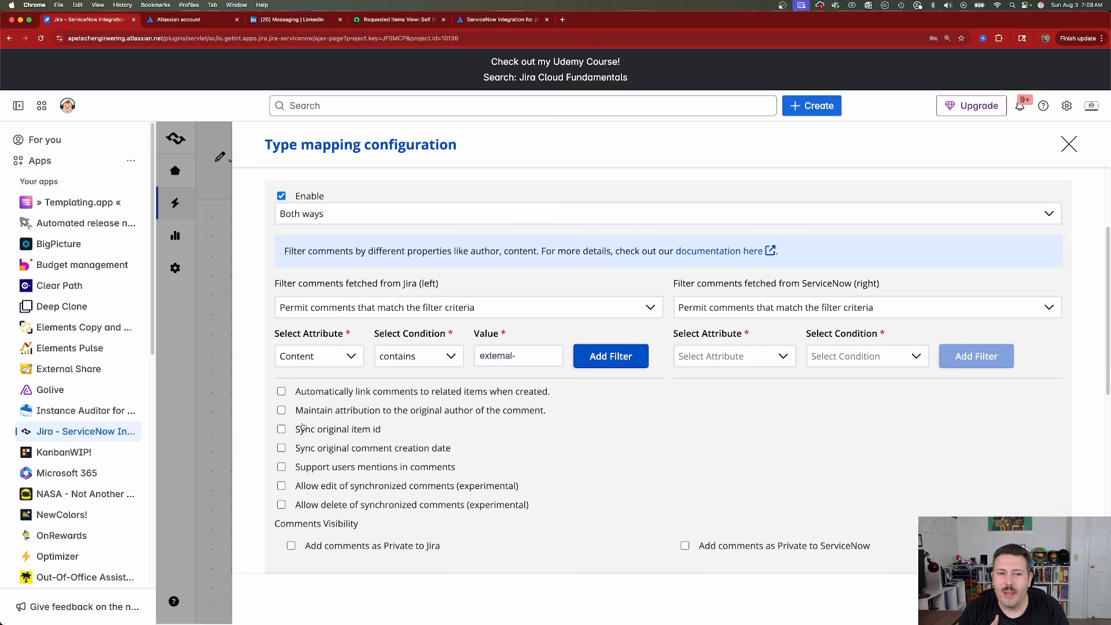
pyautogui.click(281, 429)
pyautogui.click(282, 448)
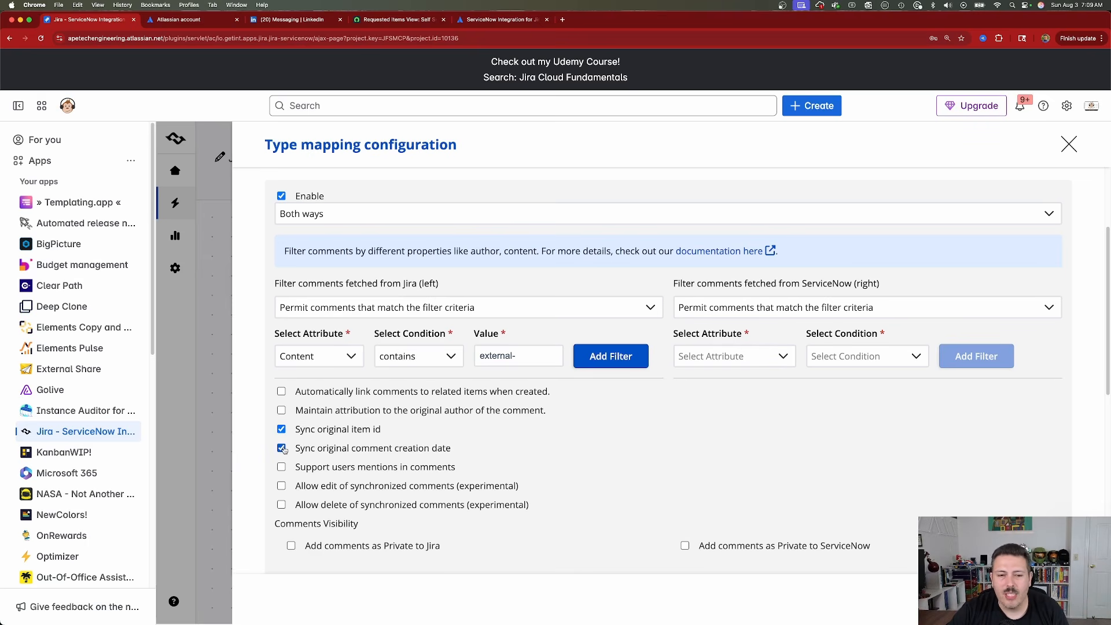
# Examine the options for public and private comment creation and the synchronization directions available for attachments.
pyautogui.scroll(-5, 390, 425)
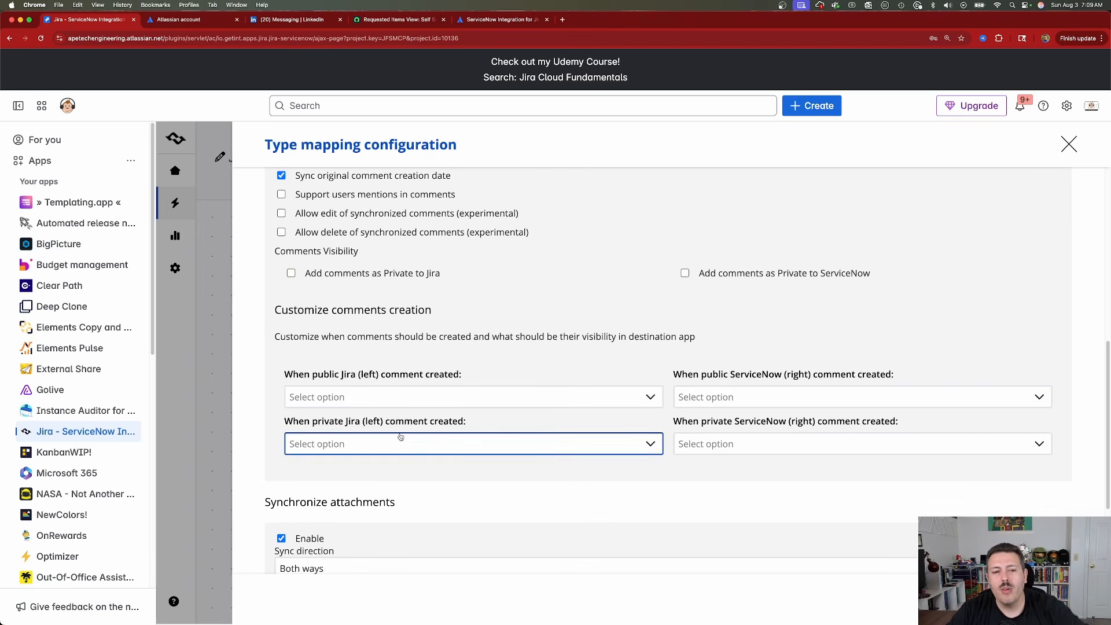
pyautogui.click(551, 396)
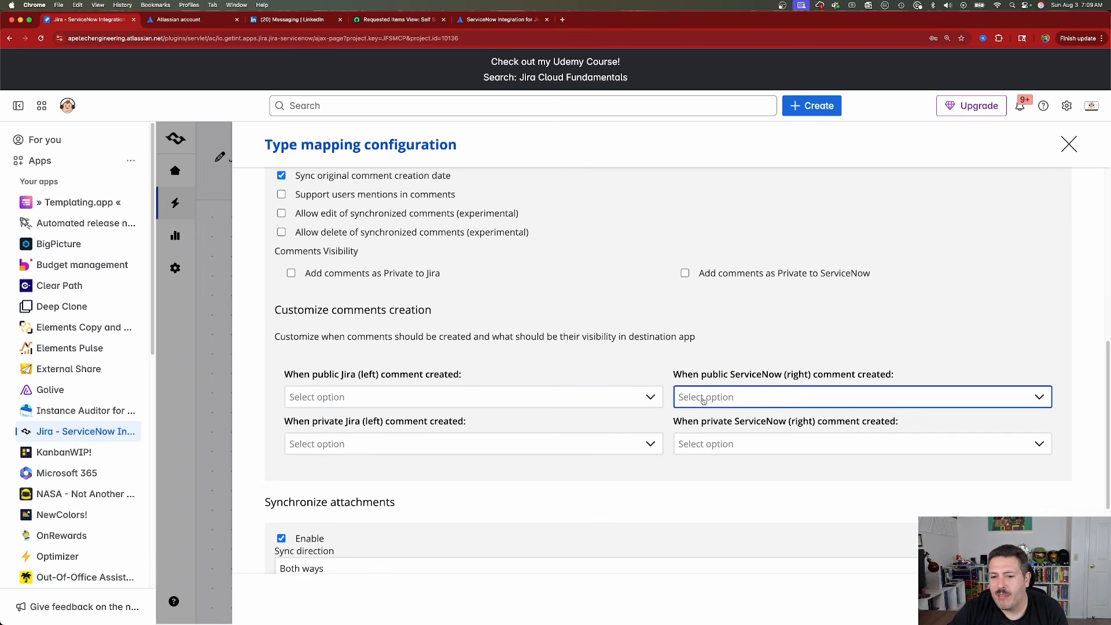
pyautogui.click(548, 396)
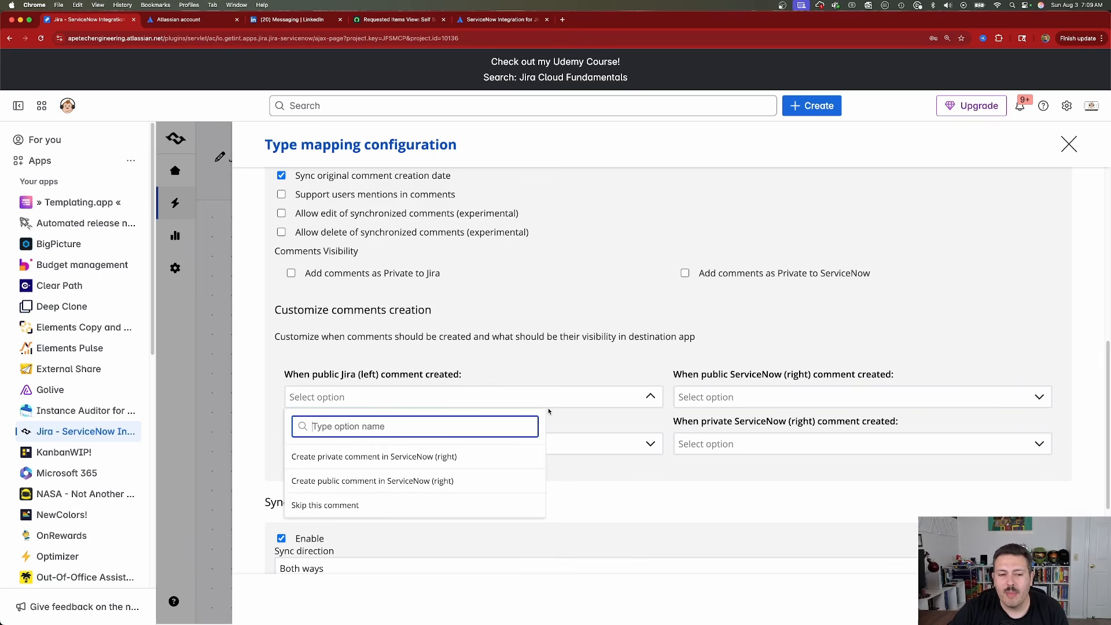
pyautogui.click(553, 411)
pyautogui.scroll(5, 554, 411)
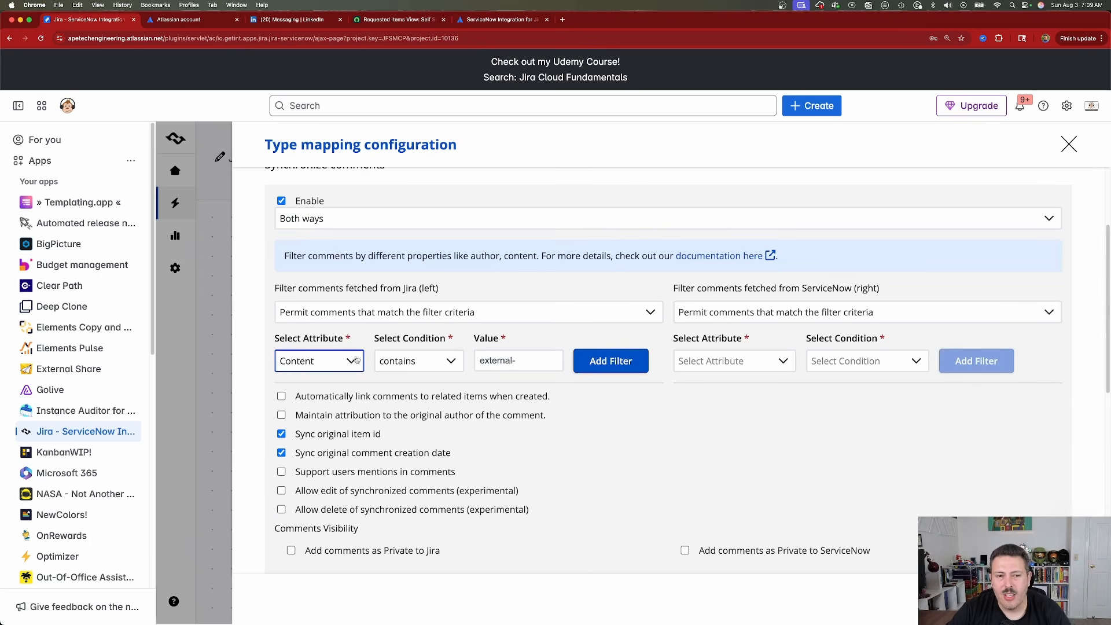
pyautogui.scroll(-8, 439, 368)
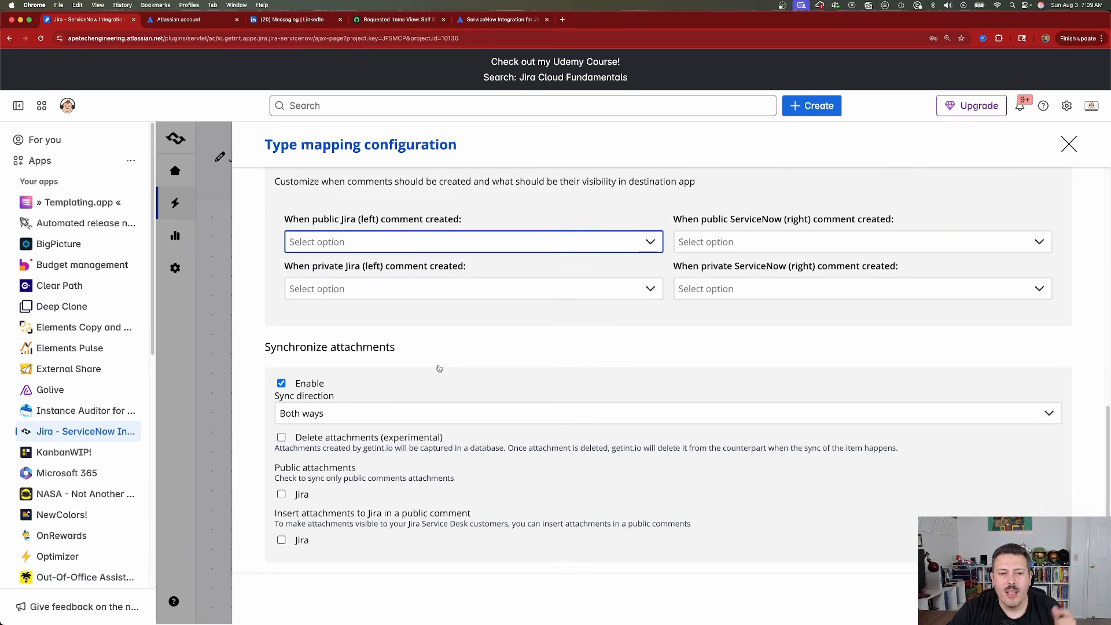
pyautogui.click(440, 418)
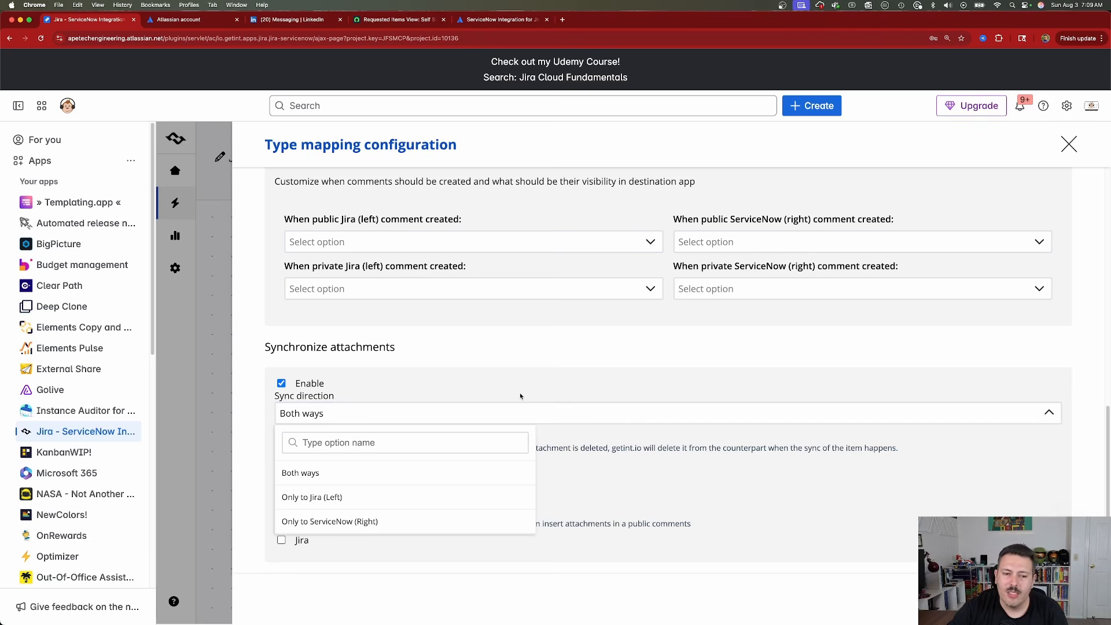
pyautogui.click(594, 363)
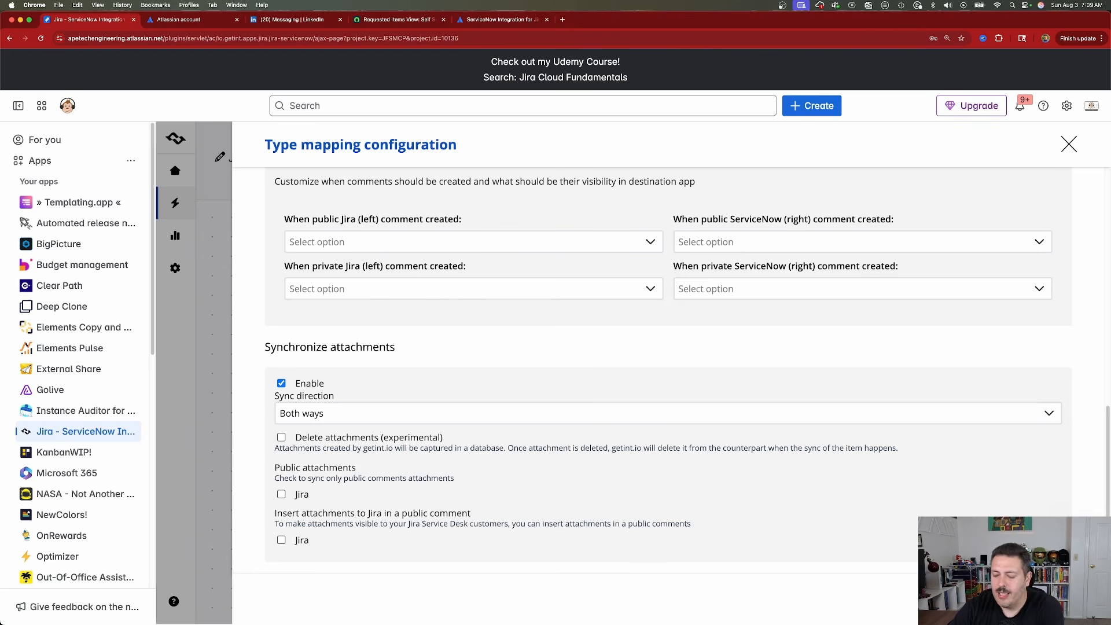
# Accept the Epic - Requested Item mapping configuration and create the Jira <> ServiceNow2 integration.
pyautogui.click(1064, 600)
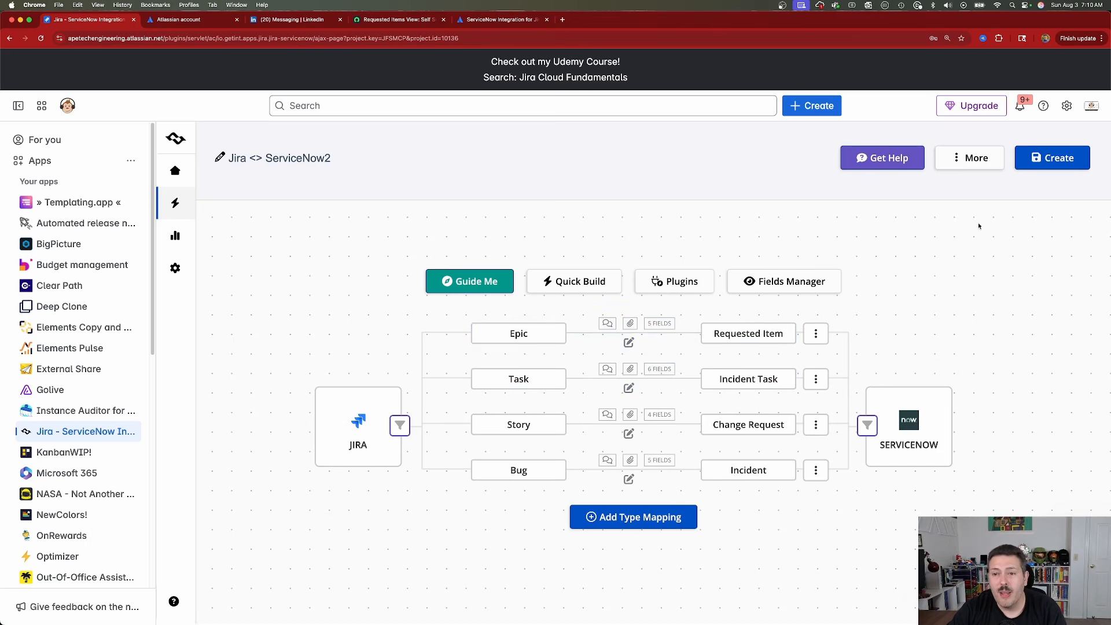
pyautogui.click(1055, 167)
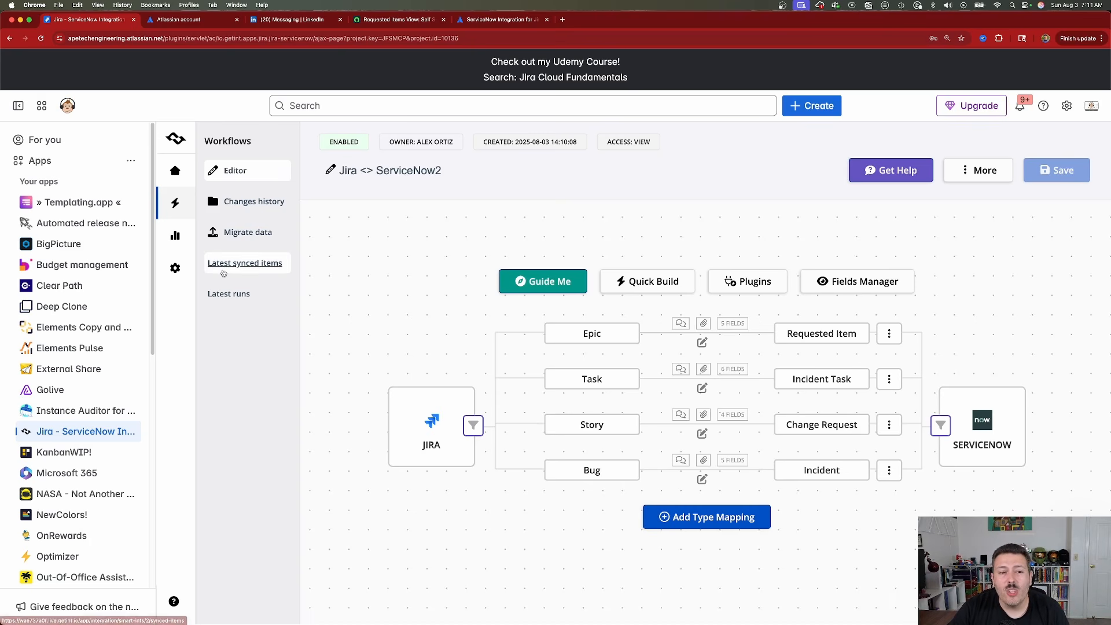
# Check the integration's latest synced items and latest runs, including the interval at which it runs.
pyautogui.click(244, 266)
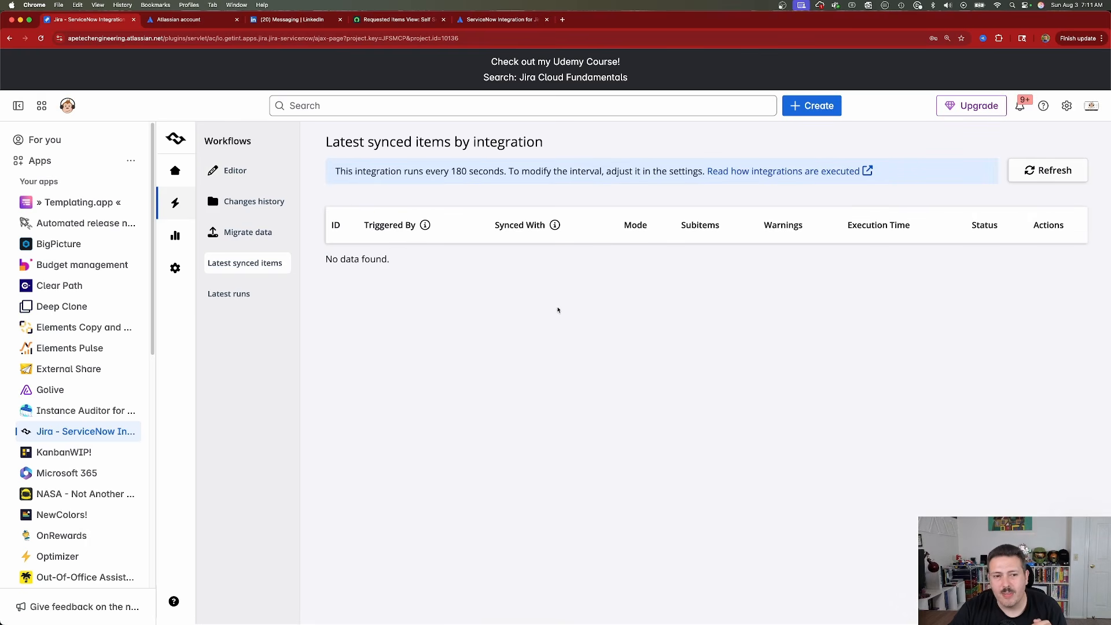
pyautogui.click(253, 296)
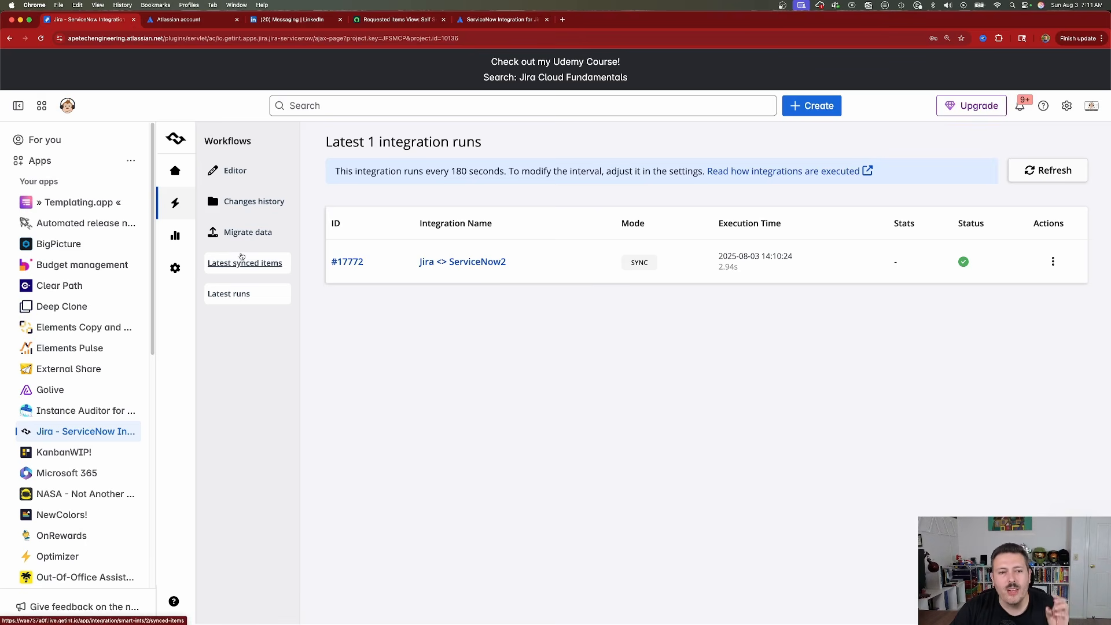
pyautogui.click(248, 265)
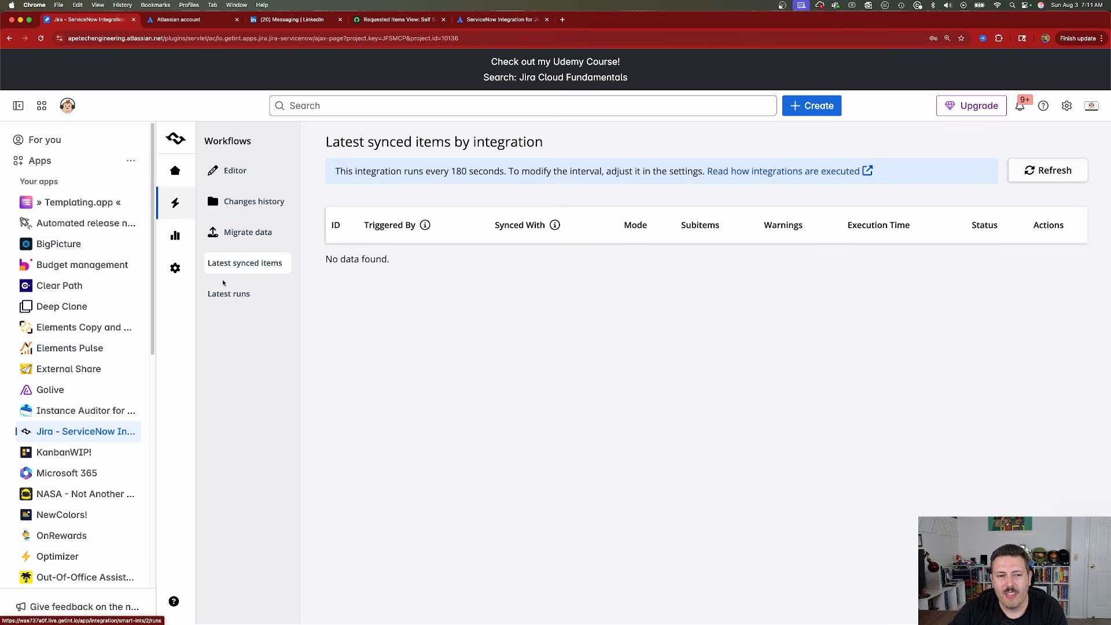
pyautogui.click(225, 300)
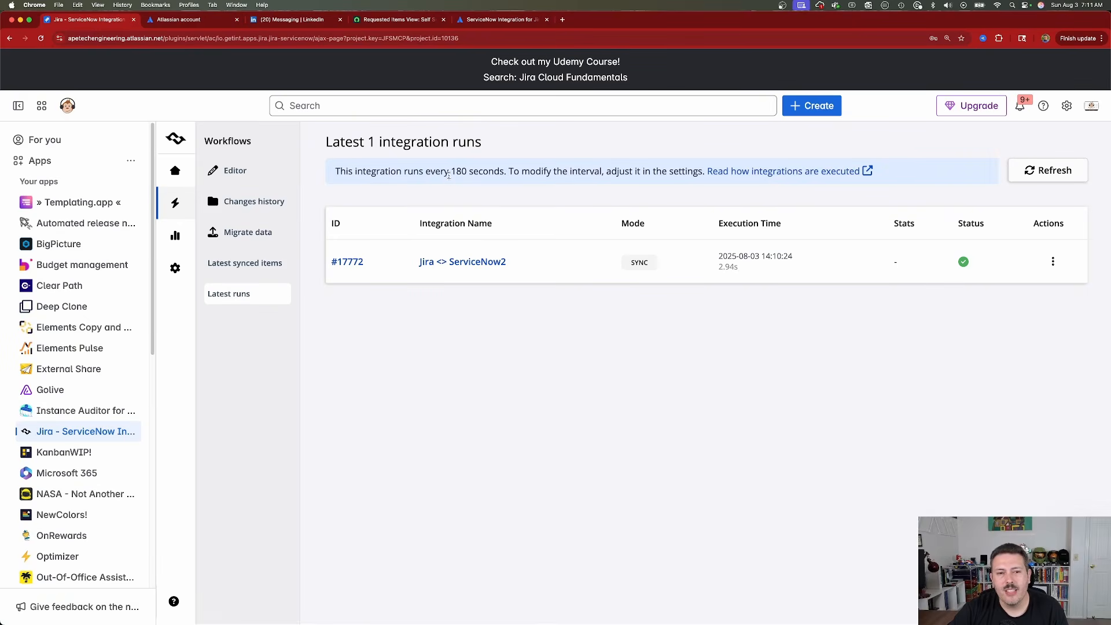
pyautogui.moveTo(447, 179); pyautogui.dragTo(507, 173)
pyautogui.click(261, 263)
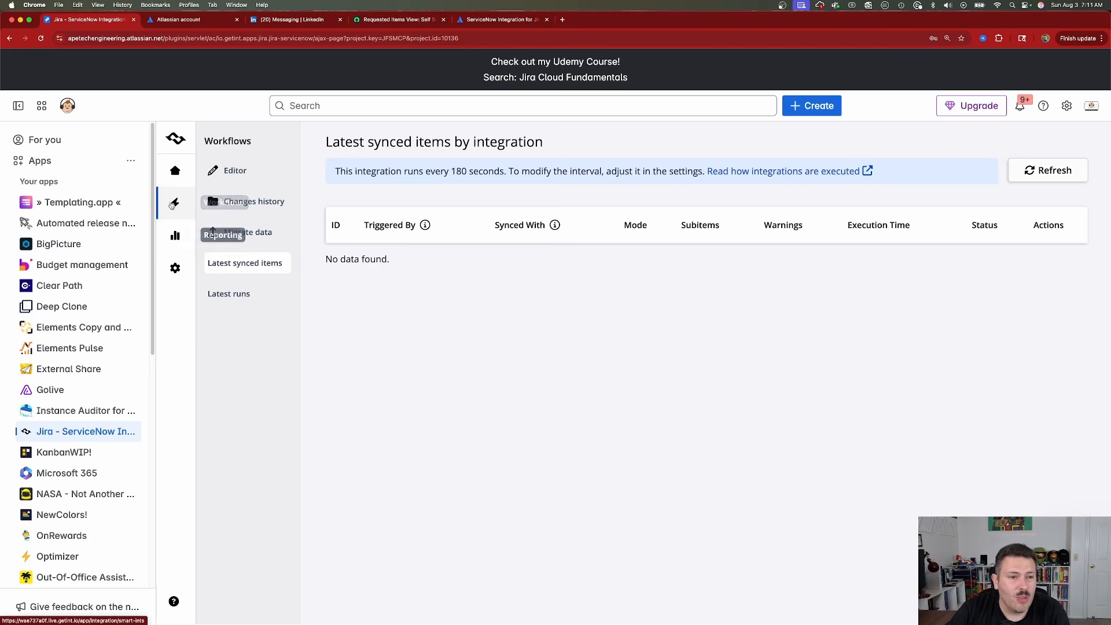
# Duplicate the integration's browser tab and open the Allinpmprep project's AL board in Jira.
pyautogui.rightClick(93, 22)
pyautogui.click(129, 78)
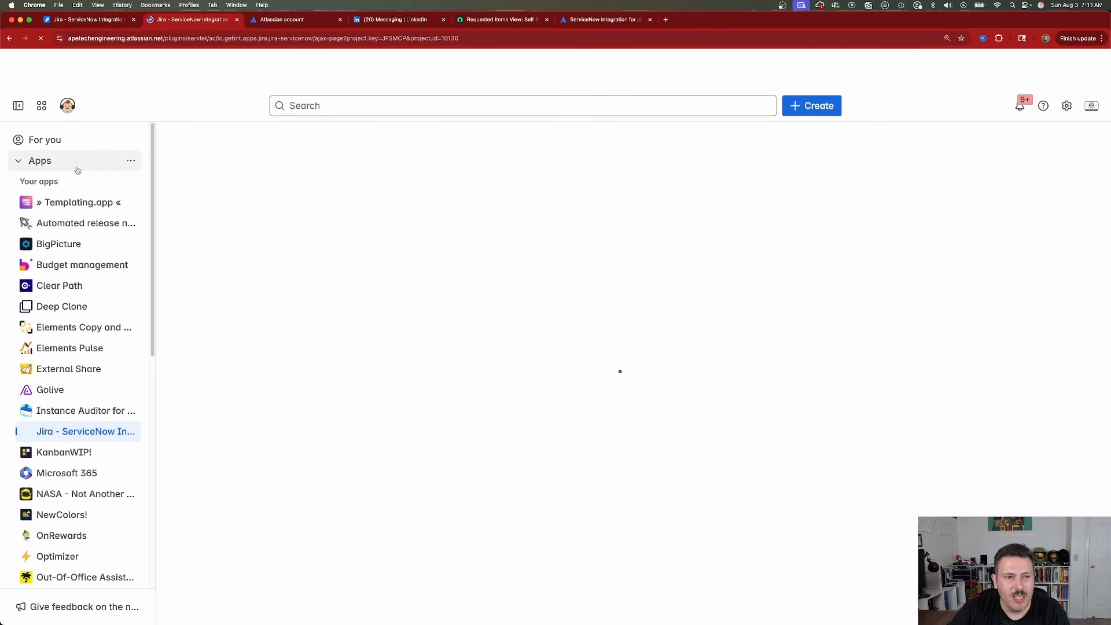
pyautogui.click(69, 162)
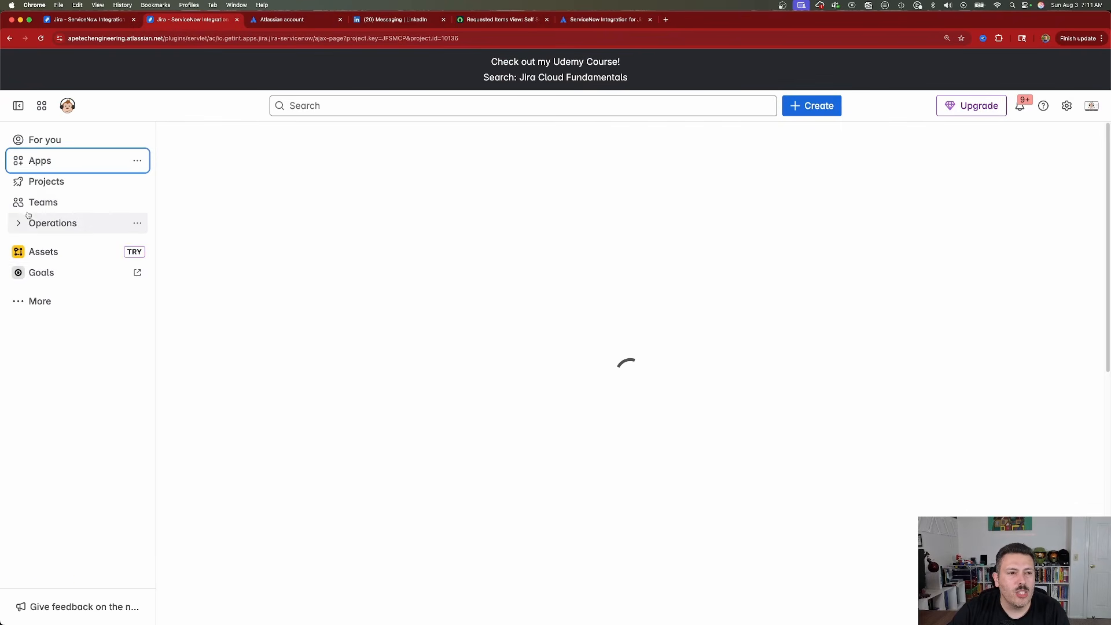
pyautogui.click(26, 183)
pyautogui.click(69, 327)
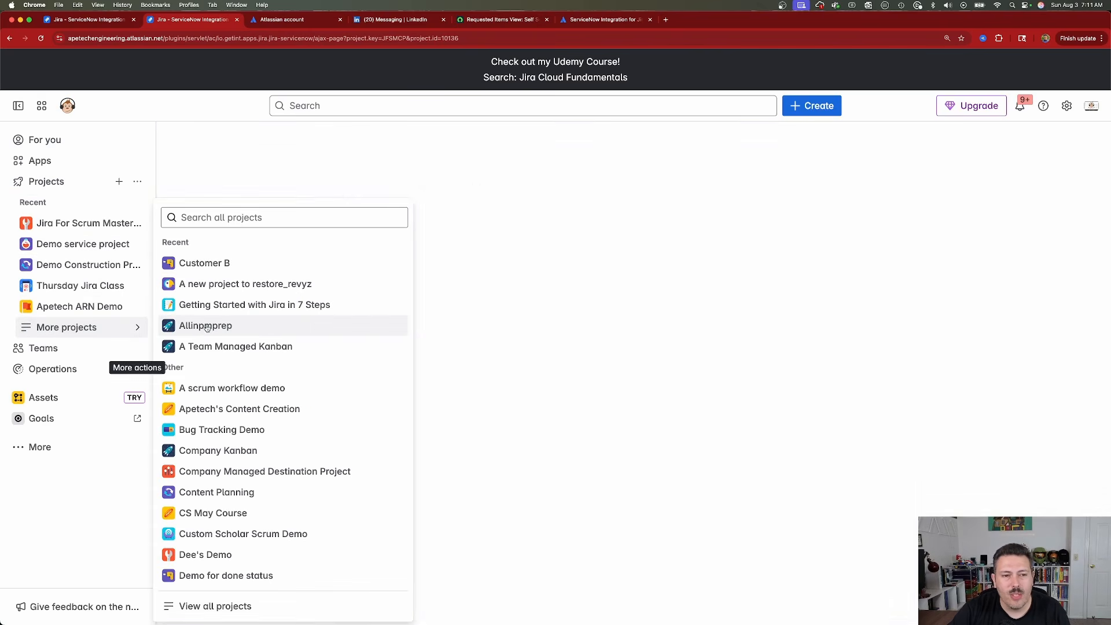
pyautogui.click(207, 326)
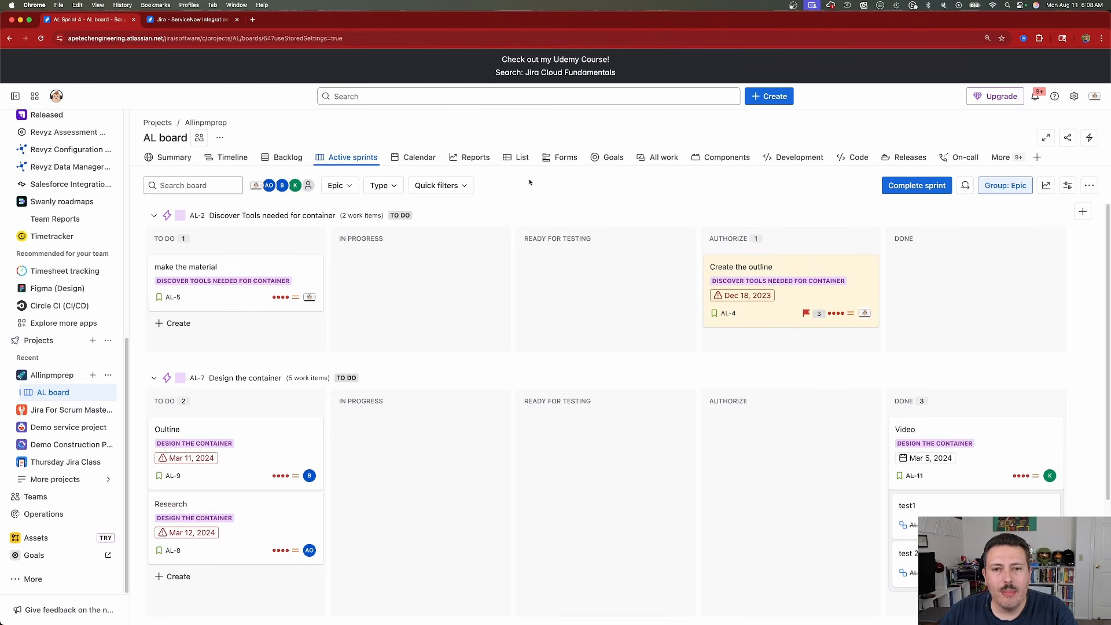
# Create a Story in the Allinpmprep (AL) project with the summary "Demo to ServiceNow 1".
pyautogui.click(770, 96)
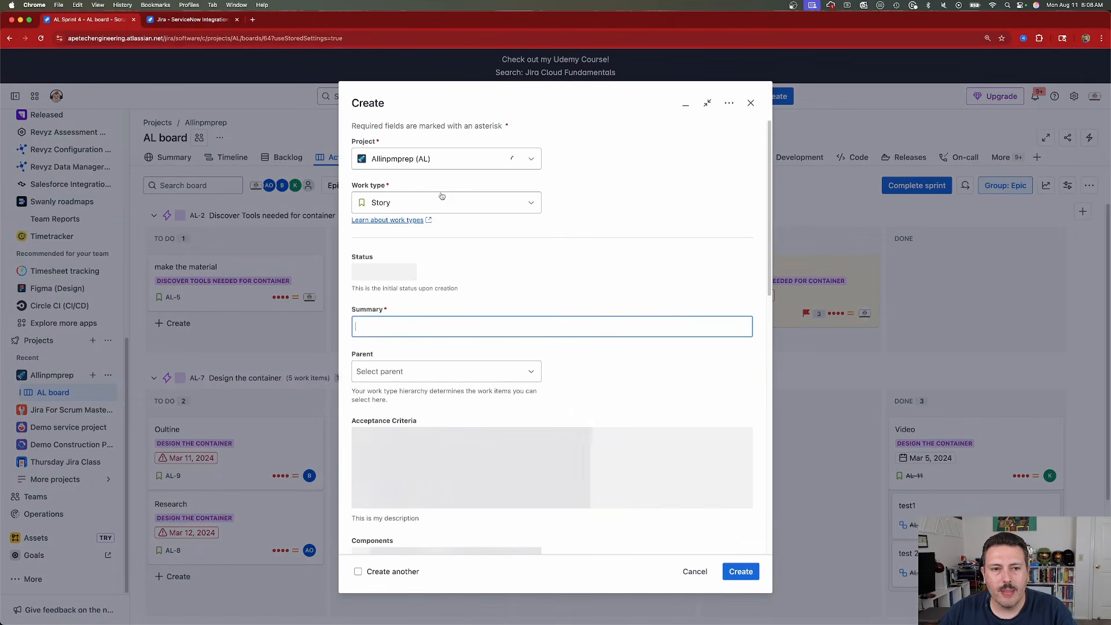
pyautogui.write('Demo to ServiceNow 1')
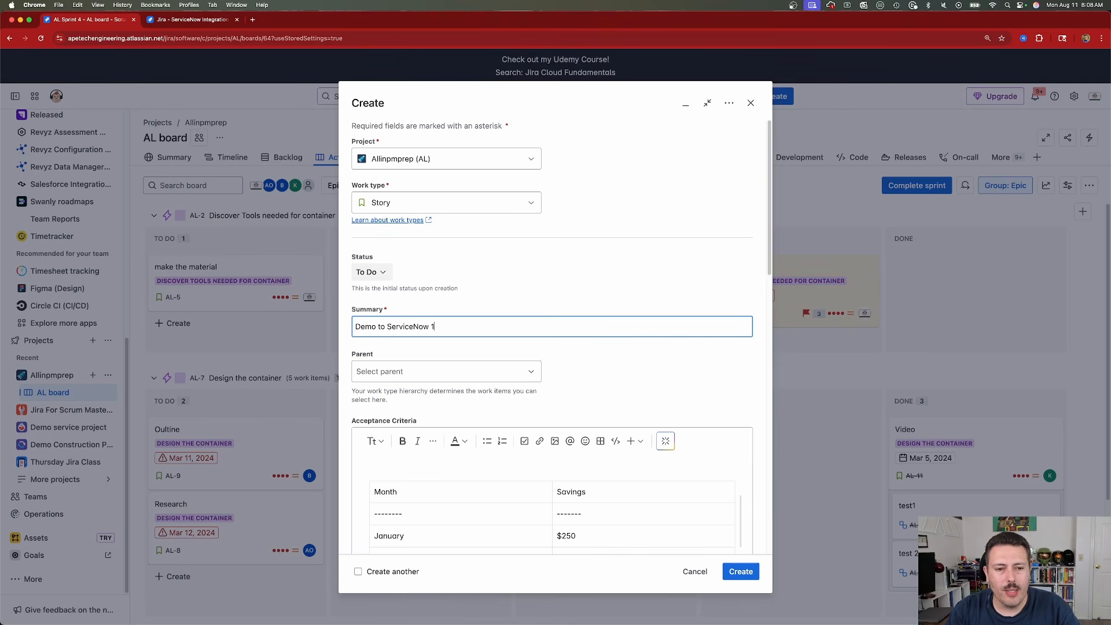
pyautogui.click(730, 566)
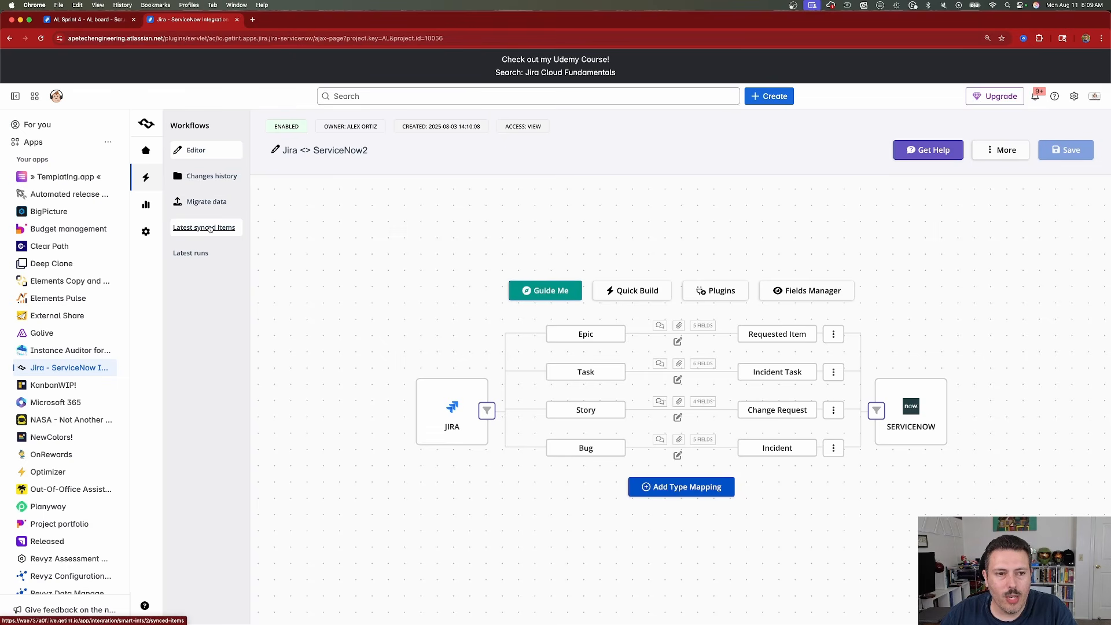
# Open AL-34's linked ServiceNow change request from the integration's latest synced items and check its short description and remaining fields.
pyautogui.click(210, 228)
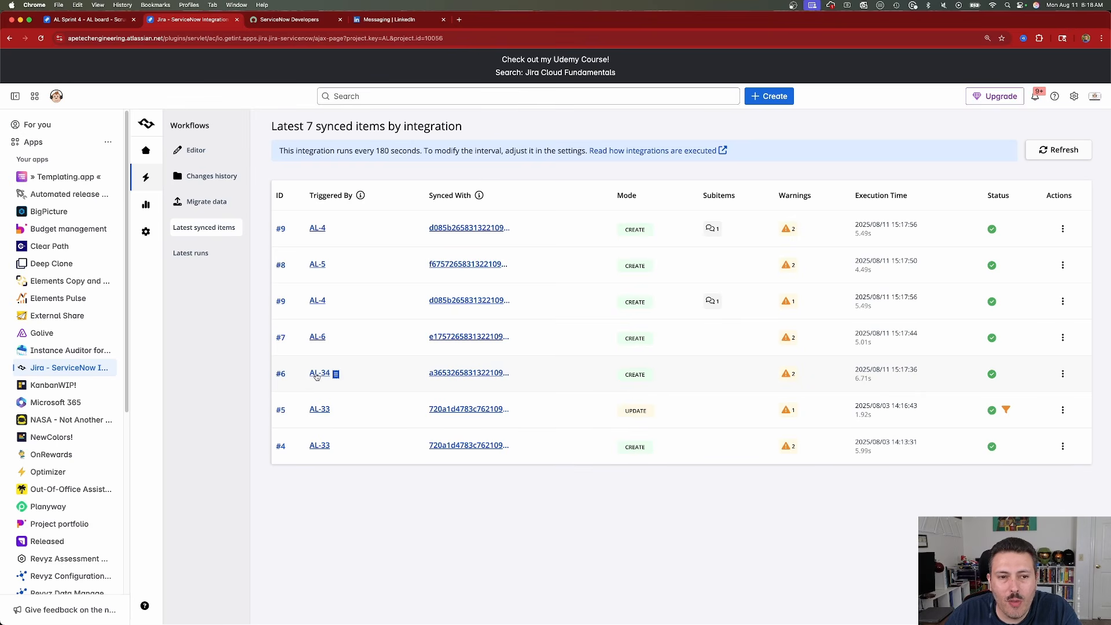
pyautogui.click(449, 374)
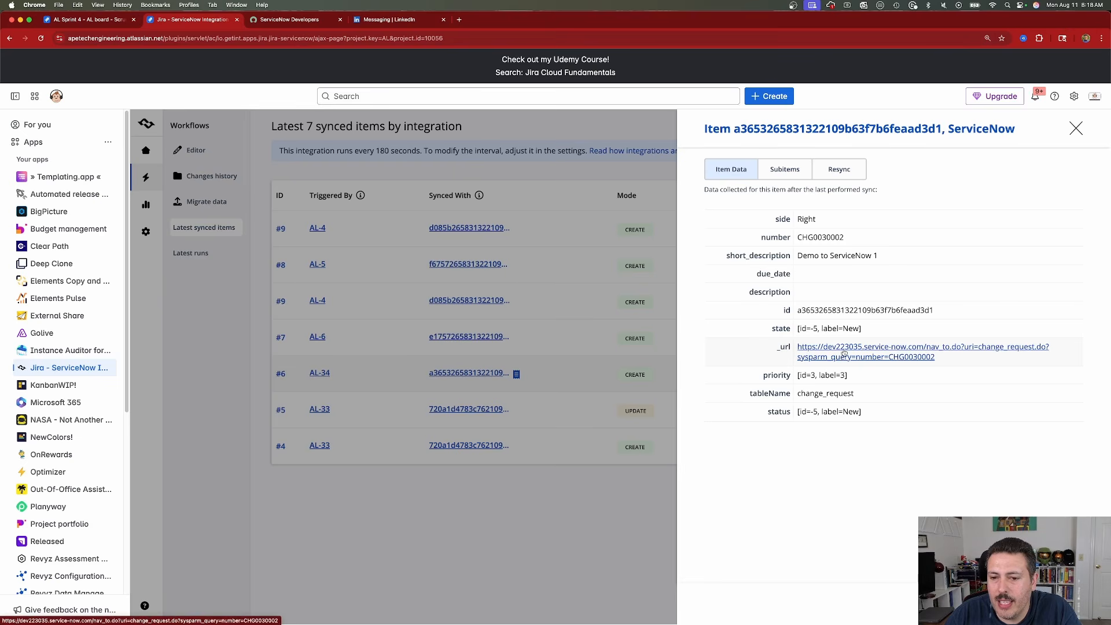
pyautogui.click(889, 351)
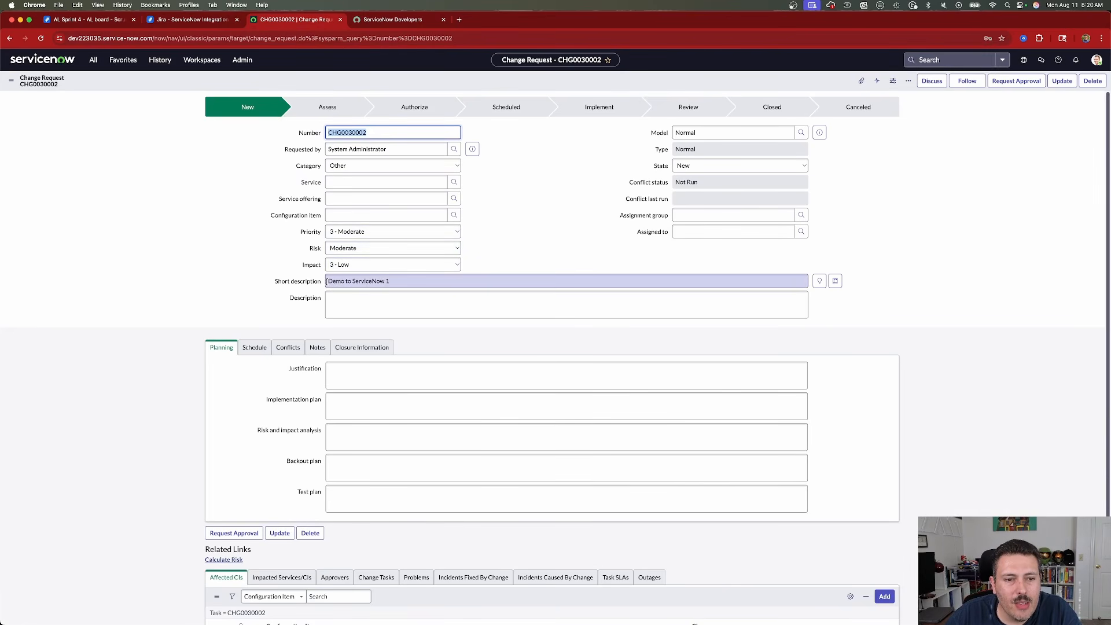
pyautogui.moveTo(328, 281); pyautogui.dragTo(405, 279)
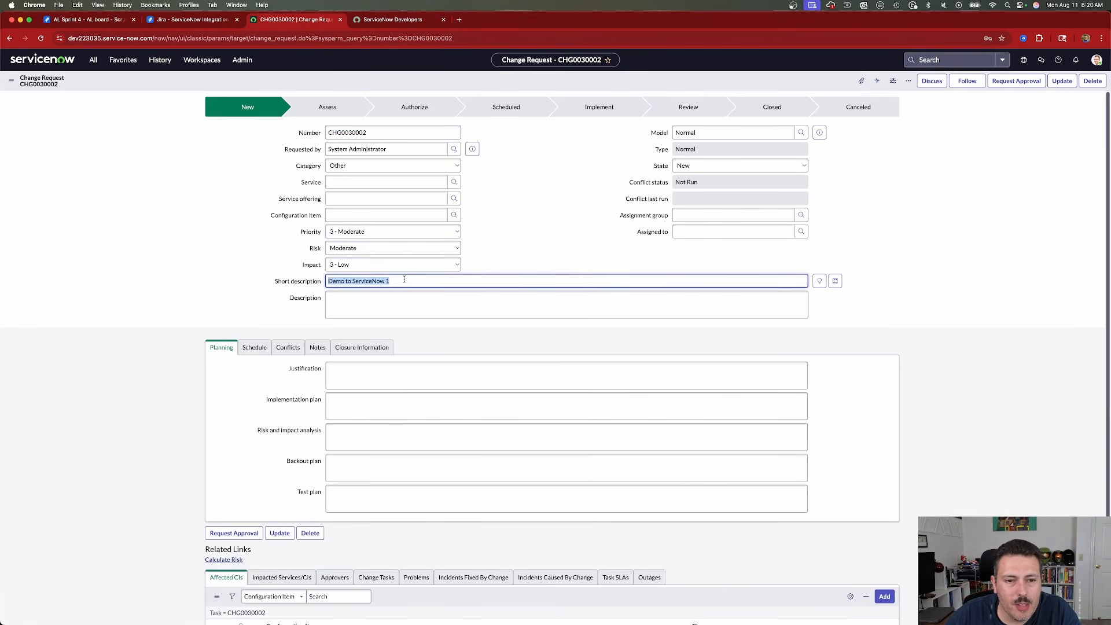
pyautogui.scroll(-3, 382, 416)
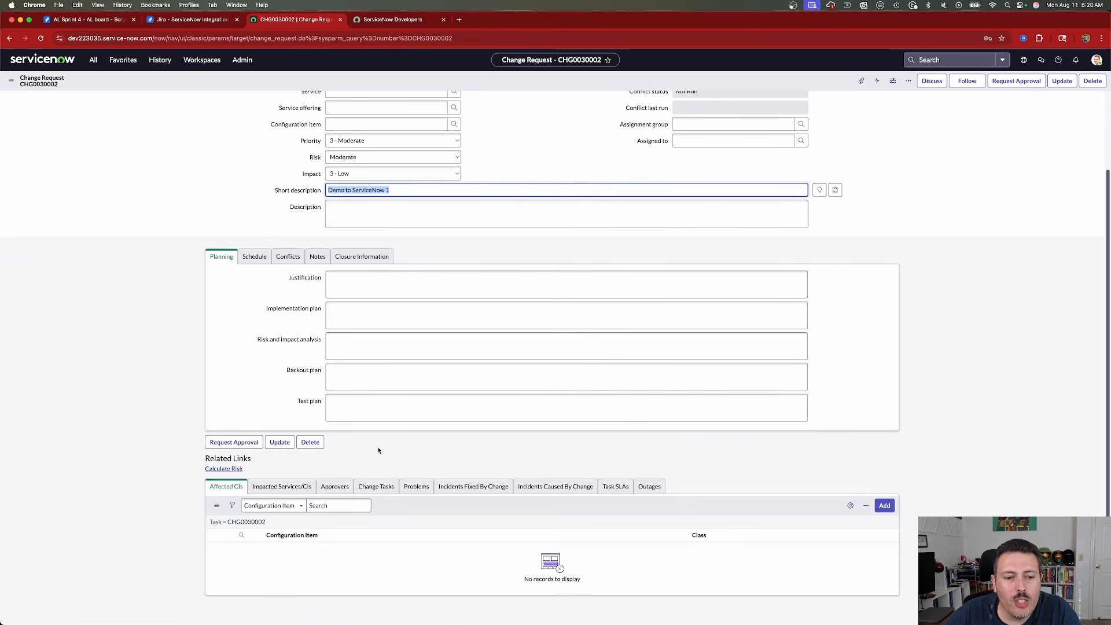
# Add the comment "This is a comment from Jira." to the AL-34 work item in Jira and save it.
pyautogui.click(91, 20)
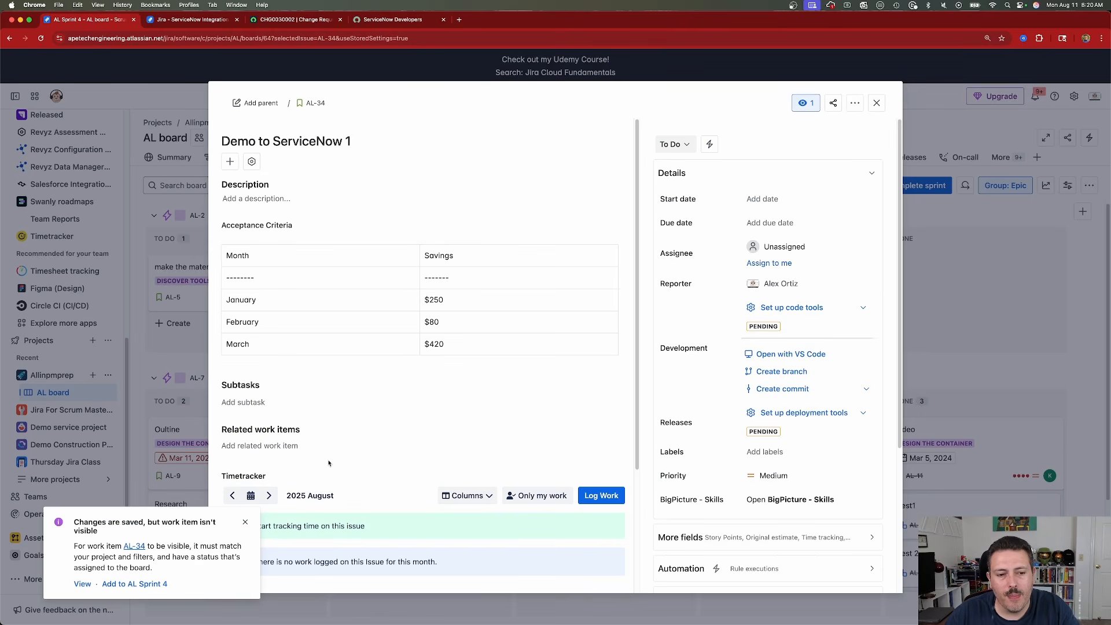
pyautogui.scroll(-3, 330, 466)
pyautogui.click(244, 520)
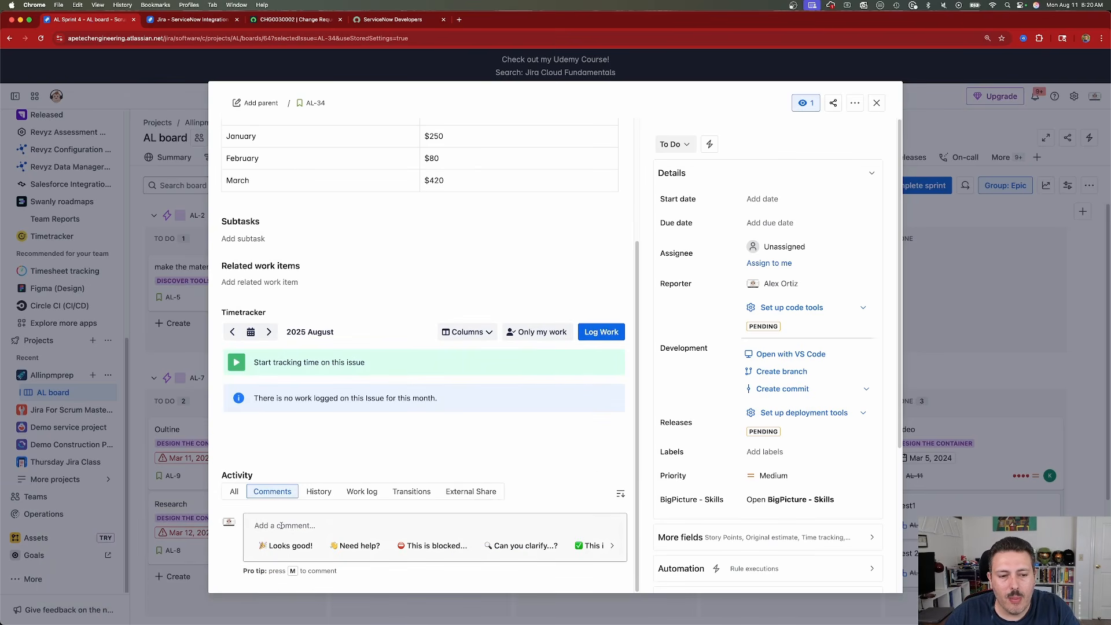
pyautogui.click(311, 528)
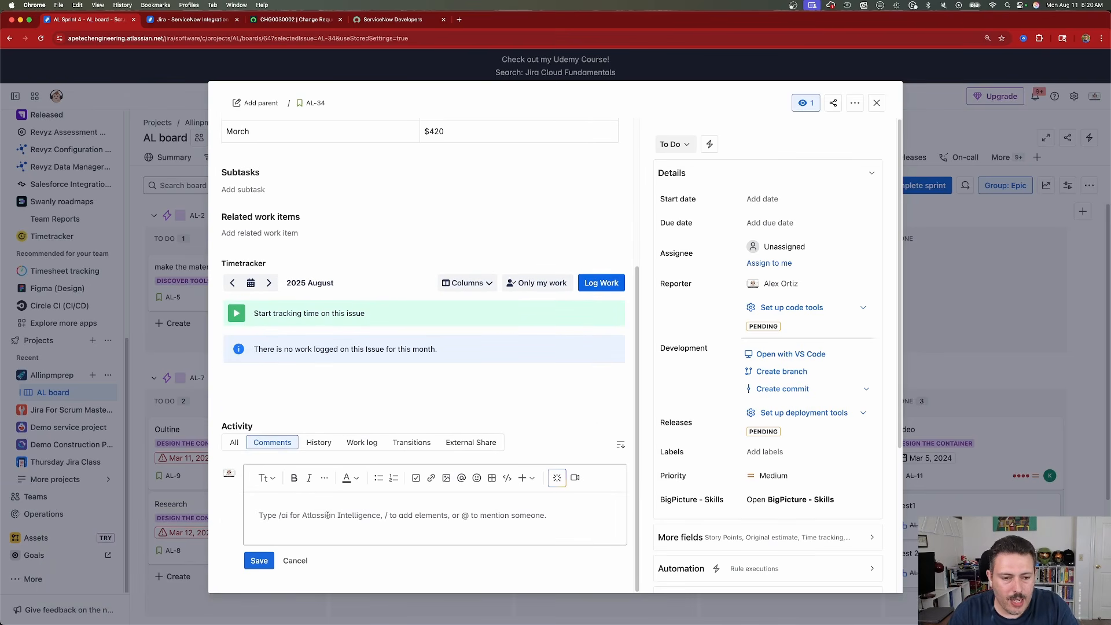
pyautogui.write('This is a comment from Jira.')
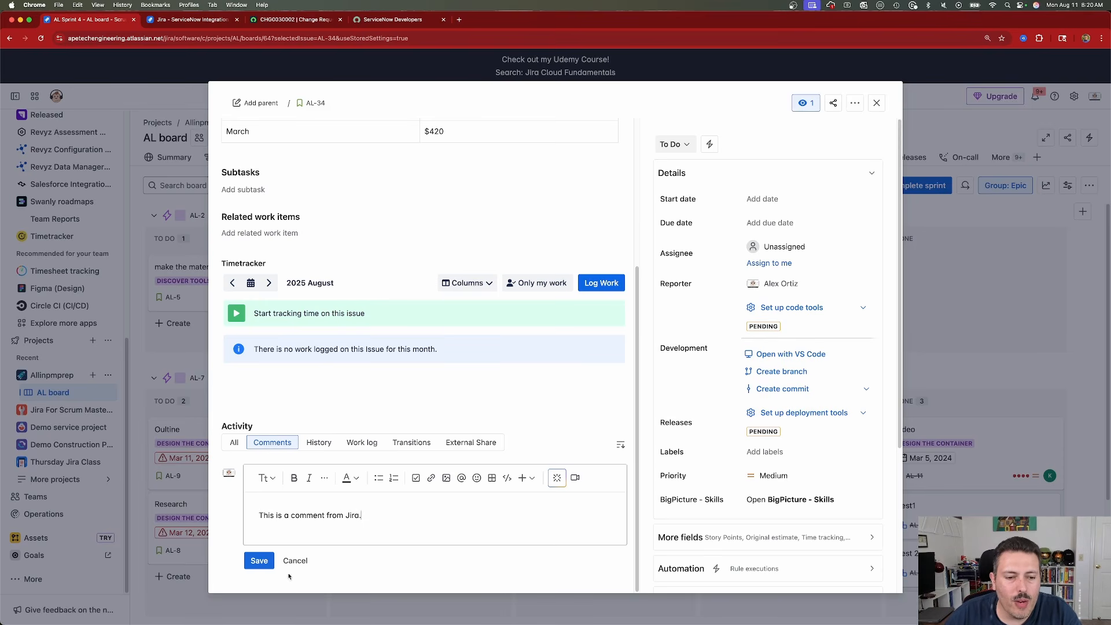
pyautogui.click(259, 561)
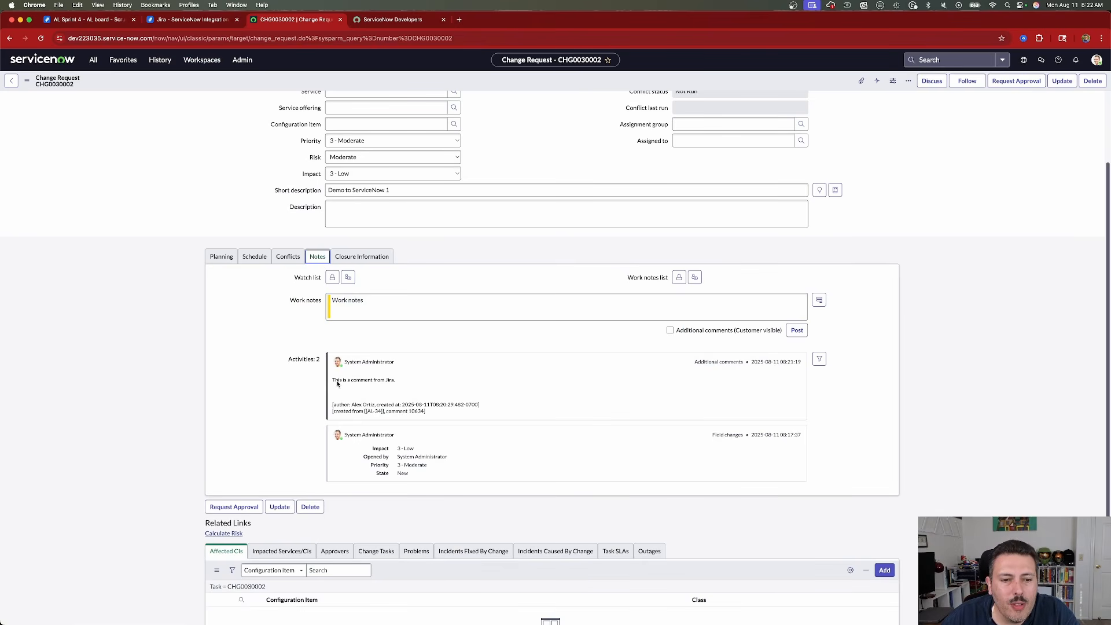
# Check the Jira comment's synced copy in the notes of the ServiceNow change request, including its author and origin details.
pyautogui.moveTo(332, 381); pyautogui.dragTo(409, 387)
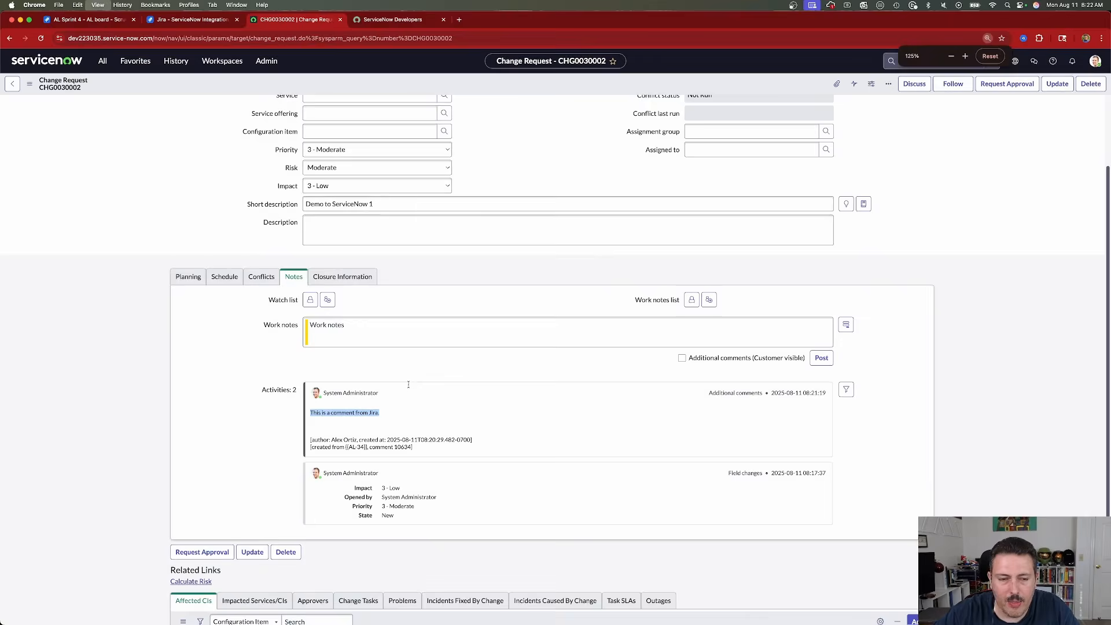
pyautogui.press('super+equal')
pyautogui.press('super+equal')
pyautogui.press('super+equal')
pyautogui.scroll(-5, 268, 399)
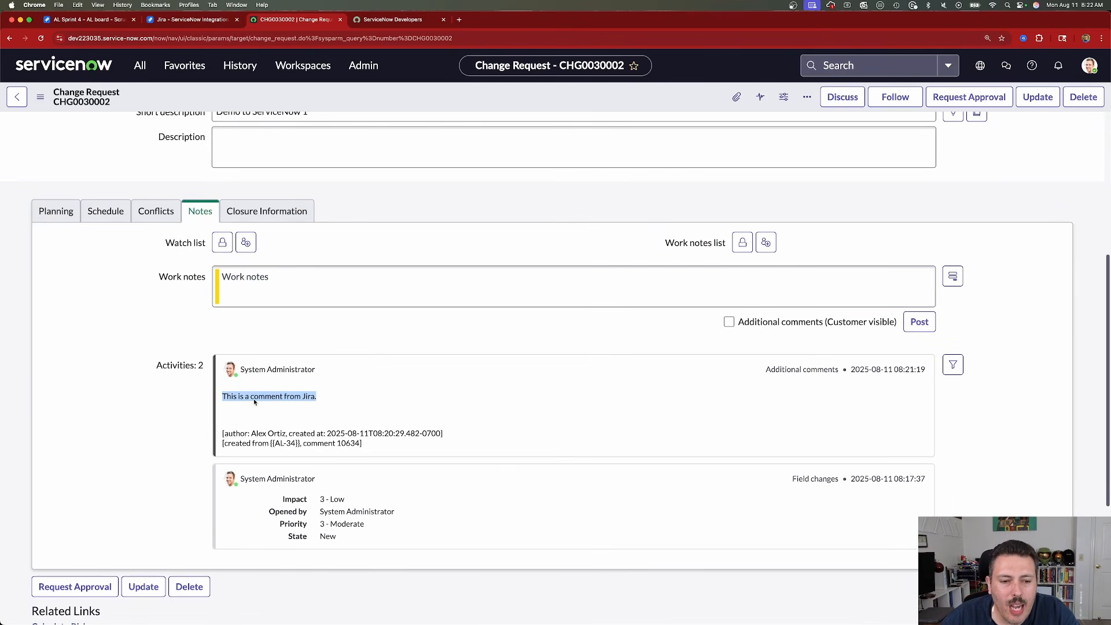
pyautogui.moveTo(255, 398); pyautogui.dragTo(352, 364)
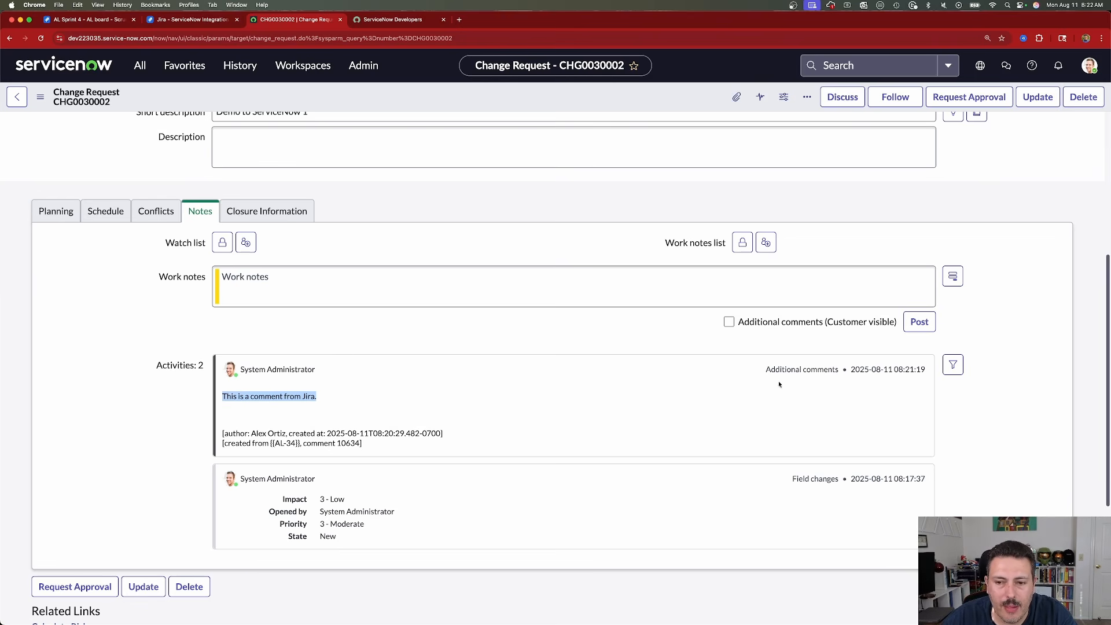
# Post the comment "This is the comment from ServiceNow" on the change request and check its synced copy on AL-34 in Jira.
pyautogui.click(919, 321)
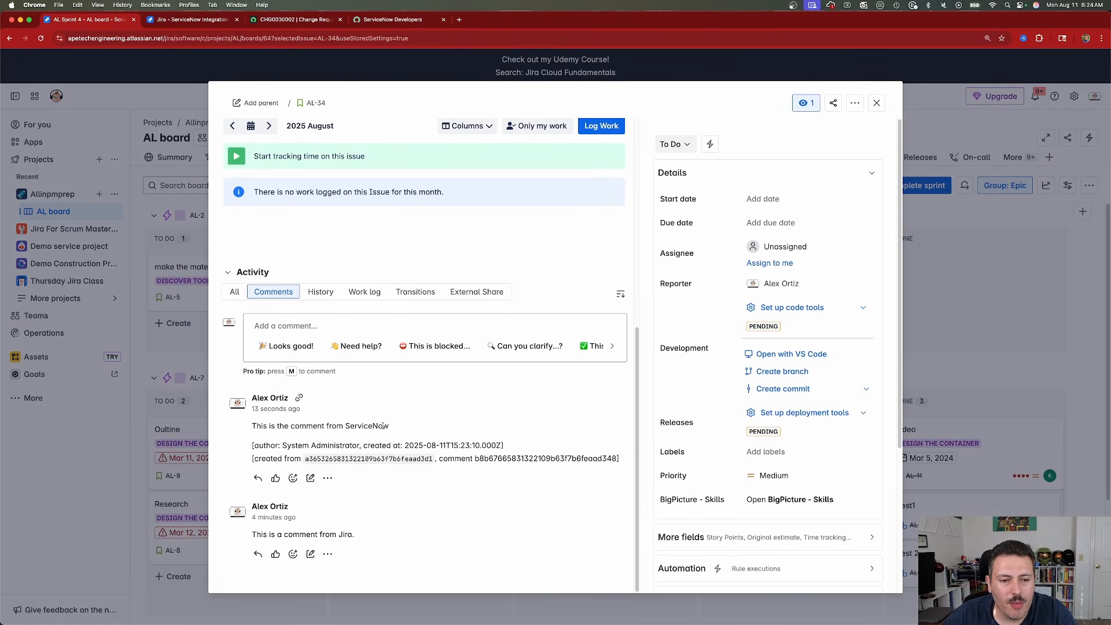
pyautogui.moveTo(252, 449); pyautogui.dragTo(595, 459)
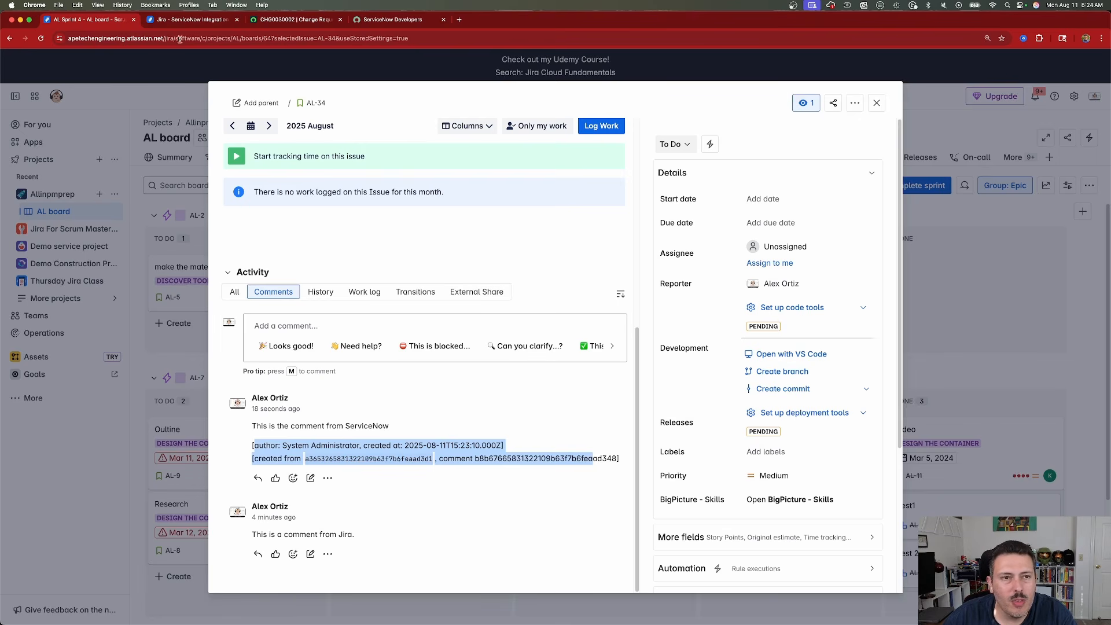
# Review the Epic - Requested Item mapping's comment options for syncing the original item id and creation date, and compare them with AL-34's comments.
pyautogui.click(198, 21)
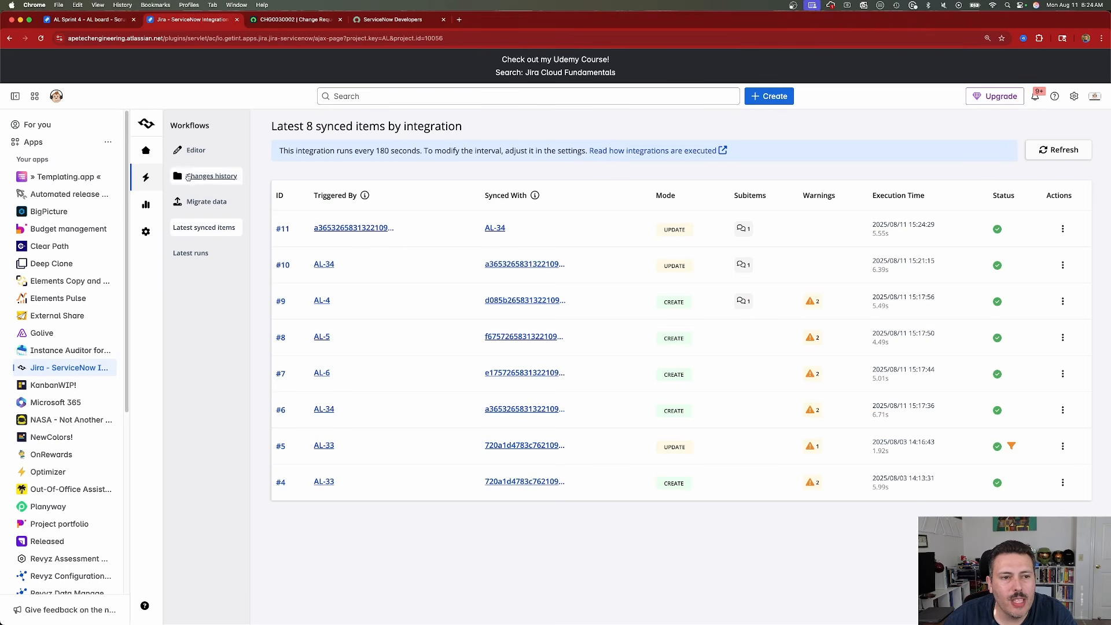
pyautogui.click(194, 150)
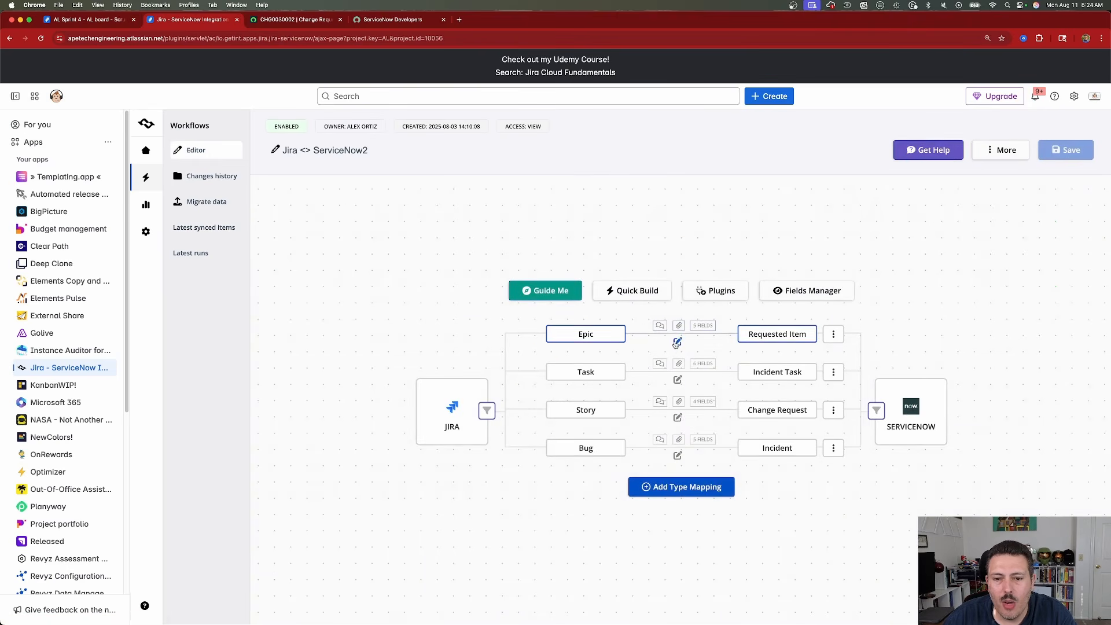
pyautogui.click(677, 343)
pyautogui.click(560, 190)
pyautogui.scroll(-2, 472, 414)
pyautogui.scroll(-1, 472, 414)
pyautogui.moveTo(432, 412); pyautogui.dragTo(564, 427)
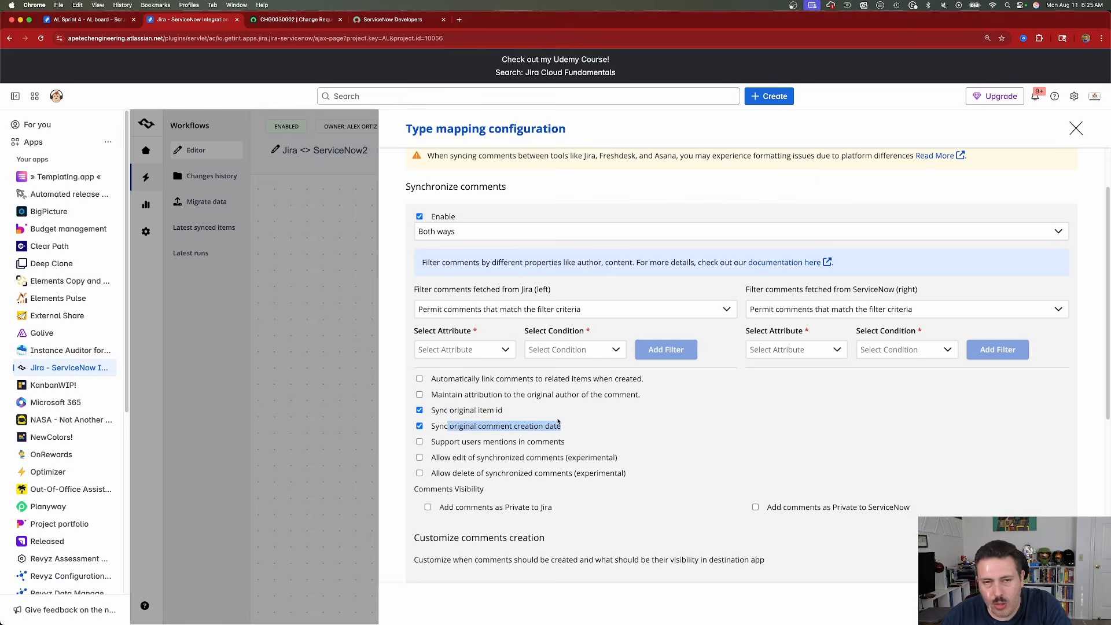
pyautogui.click(69, 20)
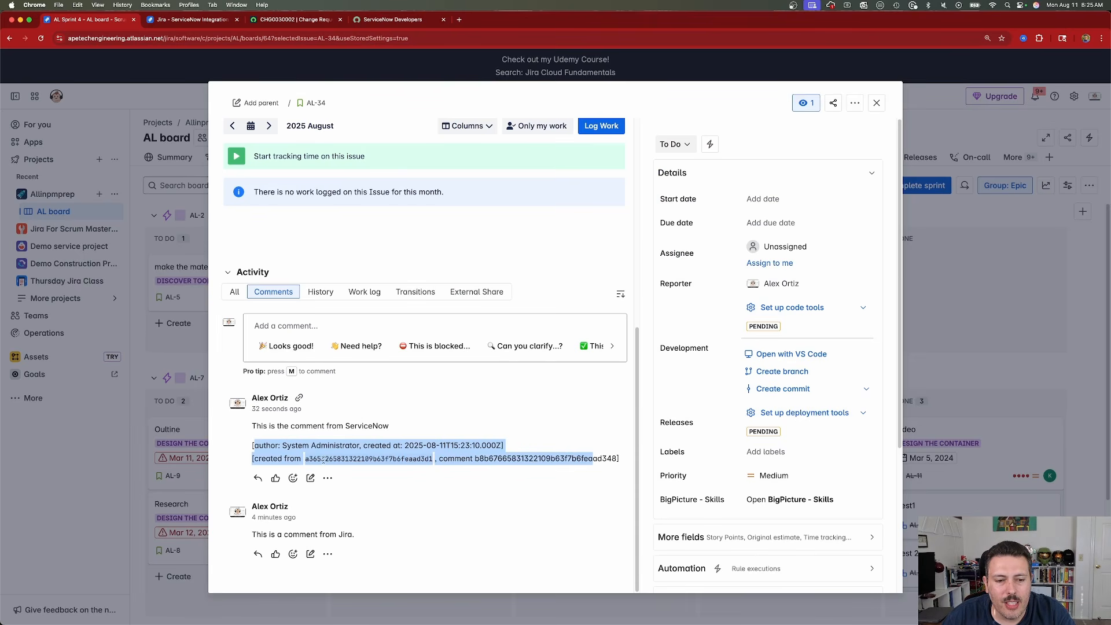